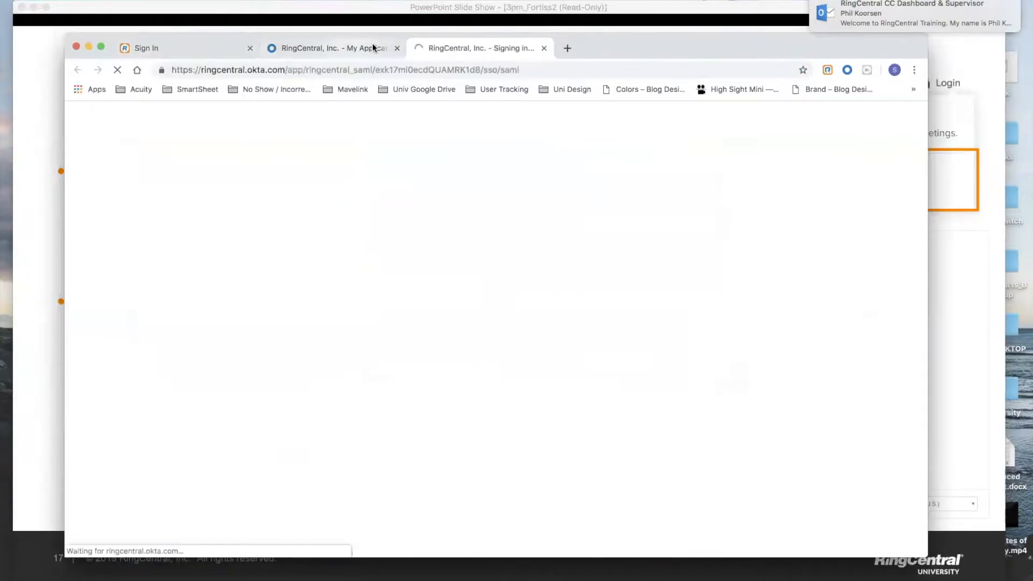
# Launch RingCentral from the Okta tile to load the account Overview page.
pyautogui.click(397, 48)
pyautogui.click(250, 48)
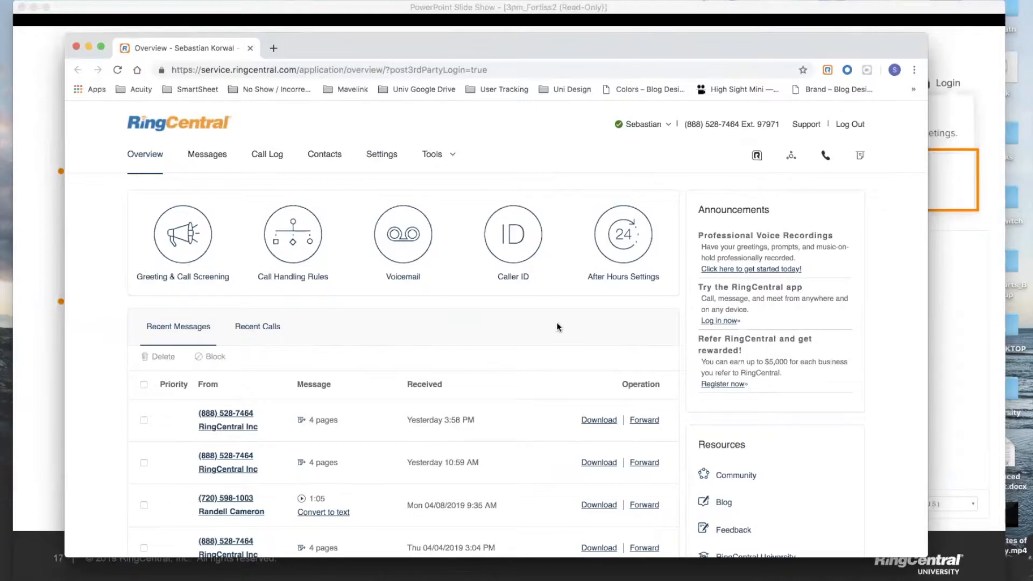
# Open Settings and expand the Messages & Notifications section down to the voicemail settings.
pyautogui.click(384, 164)
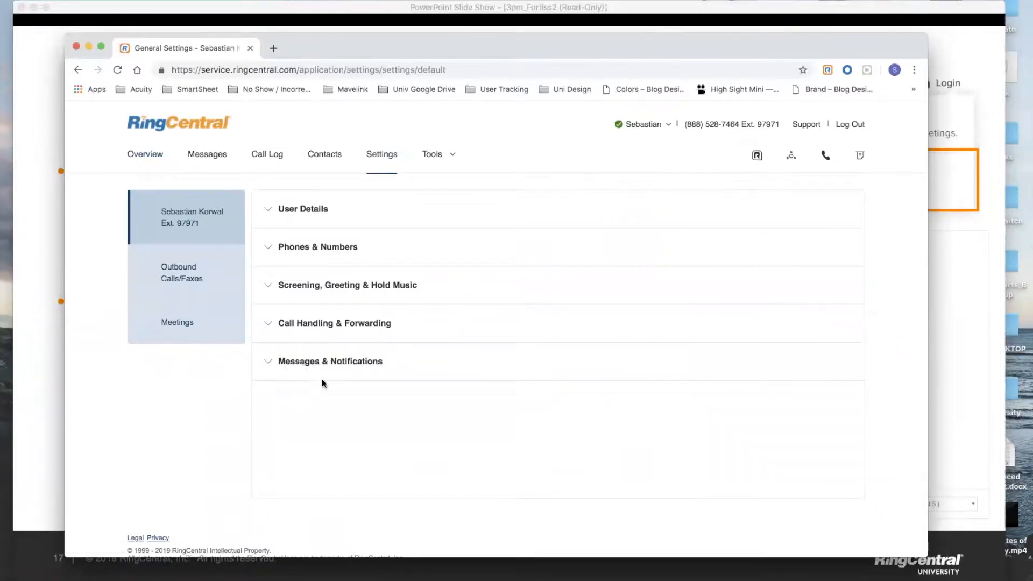
pyautogui.click(303, 366)
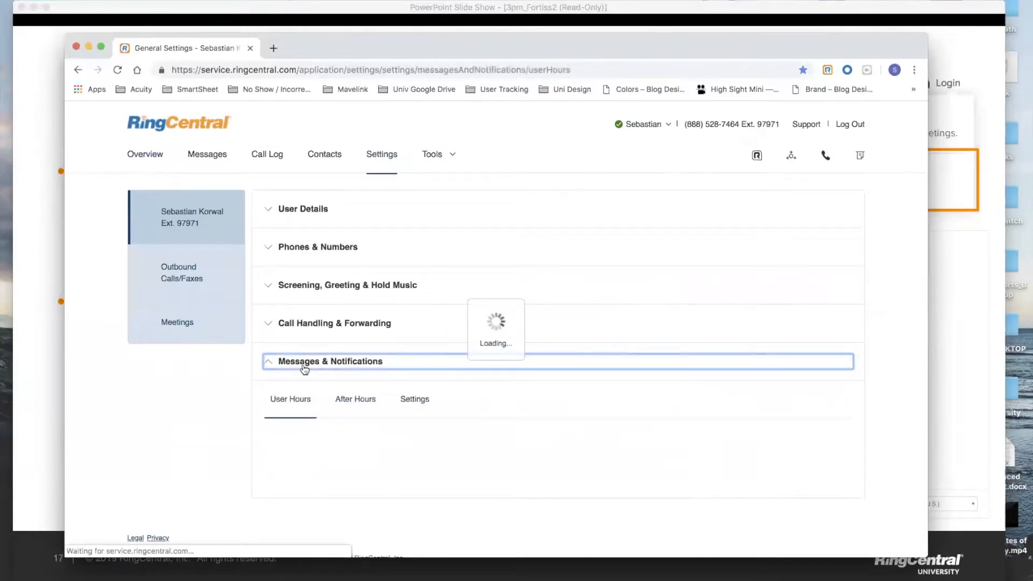
pyautogui.scroll(-2, 303, 366)
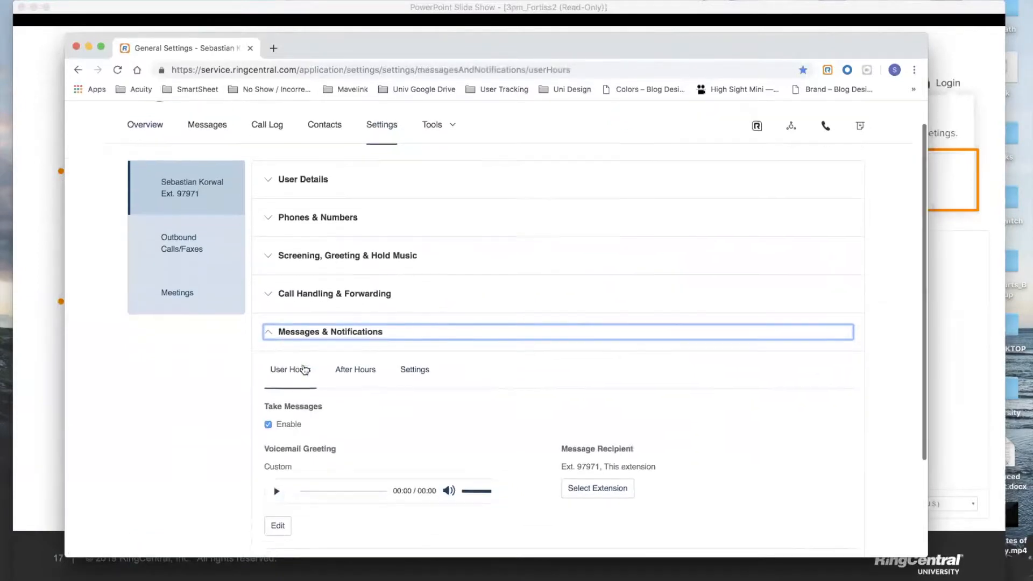
pyautogui.scroll(-1, 303, 366)
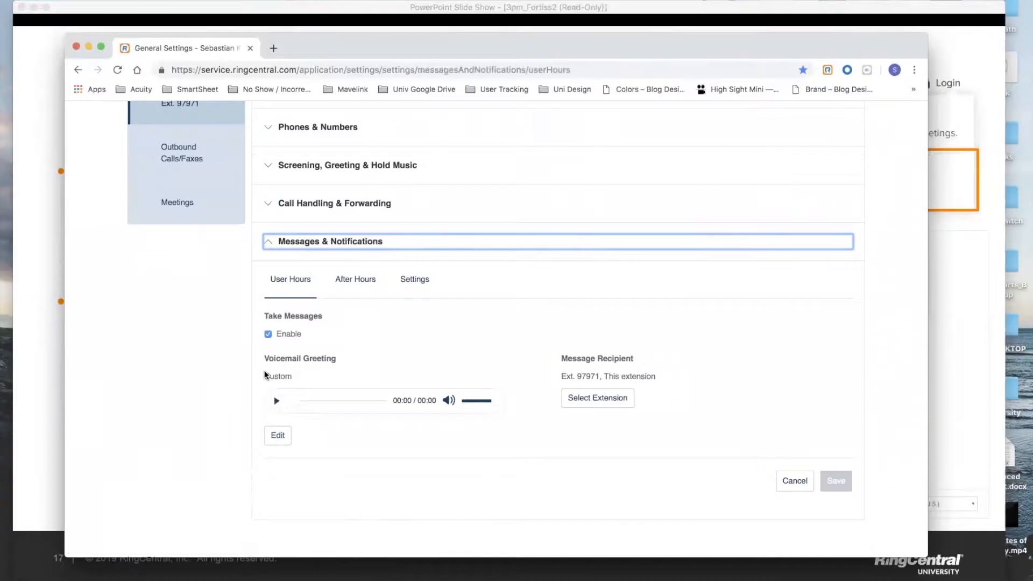
# Highlight 'Custom' as the current Voicemail Greeting.
pyautogui.moveTo(264, 376); pyautogui.dragTo(295, 380)
pyautogui.click(297, 380)
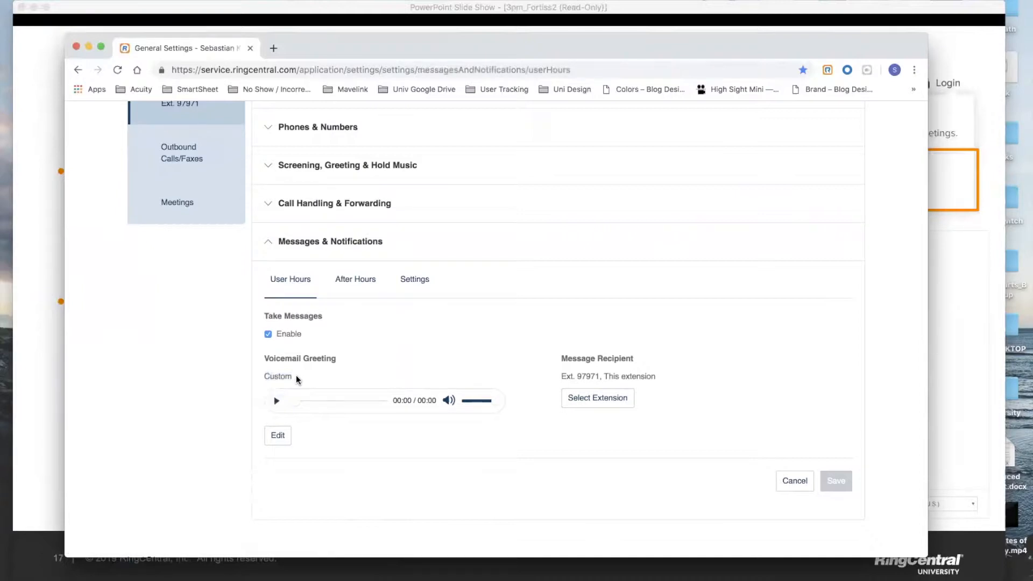
pyautogui.moveTo(263, 377); pyautogui.dragTo(298, 381)
pyautogui.click(277, 435)
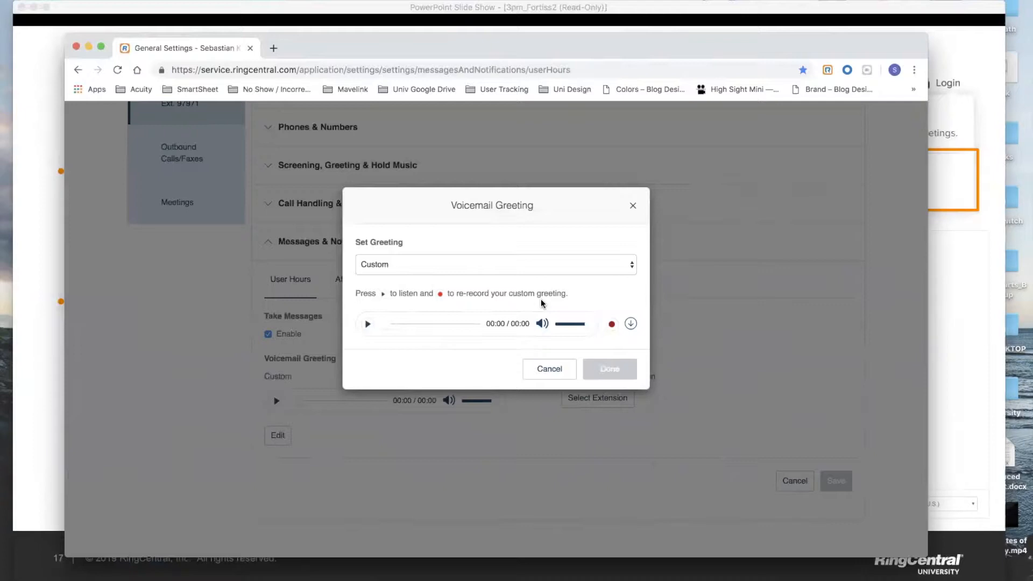
pyautogui.click(612, 325)
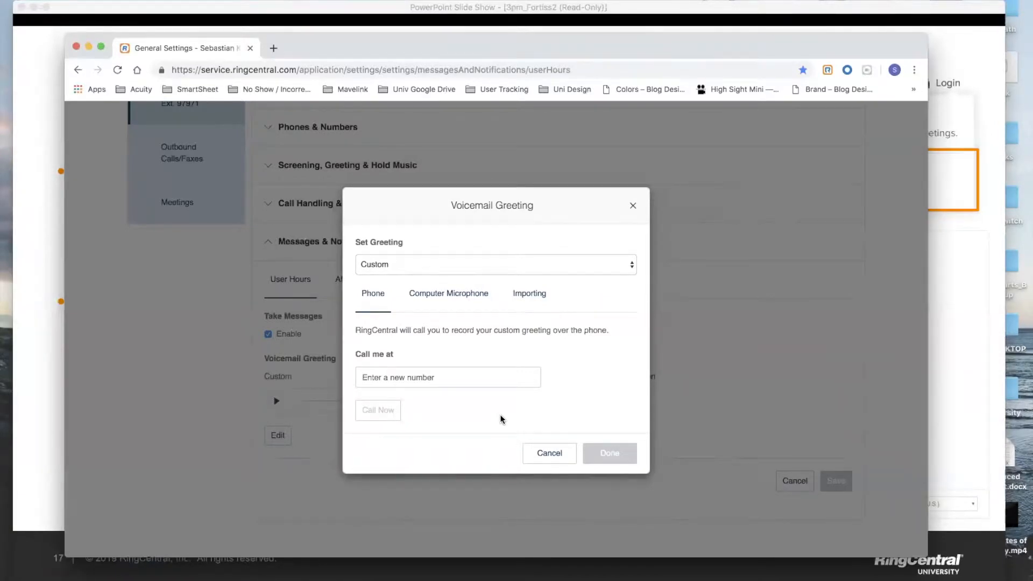
pyautogui.click(399, 380)
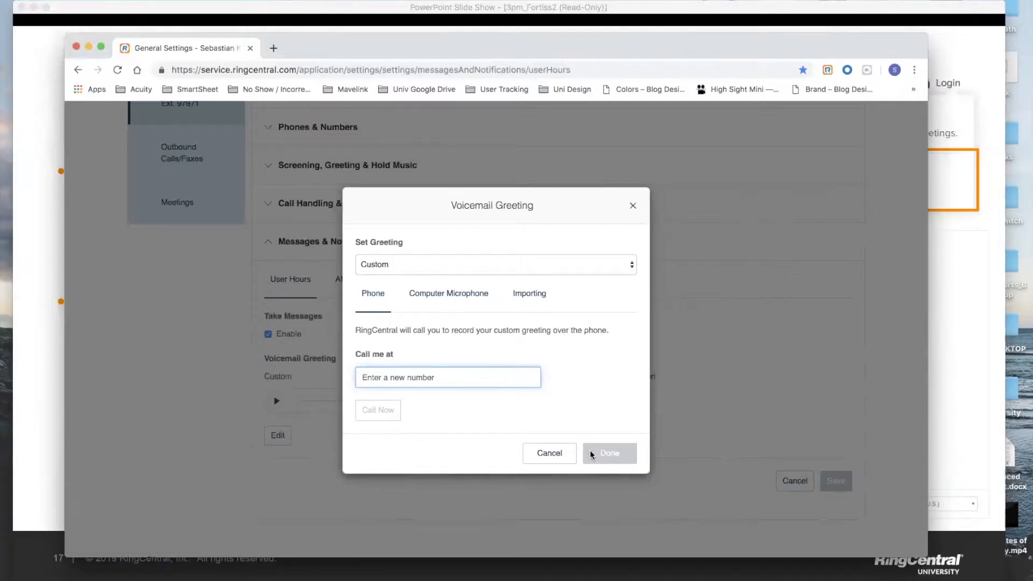
pyautogui.click(556, 450)
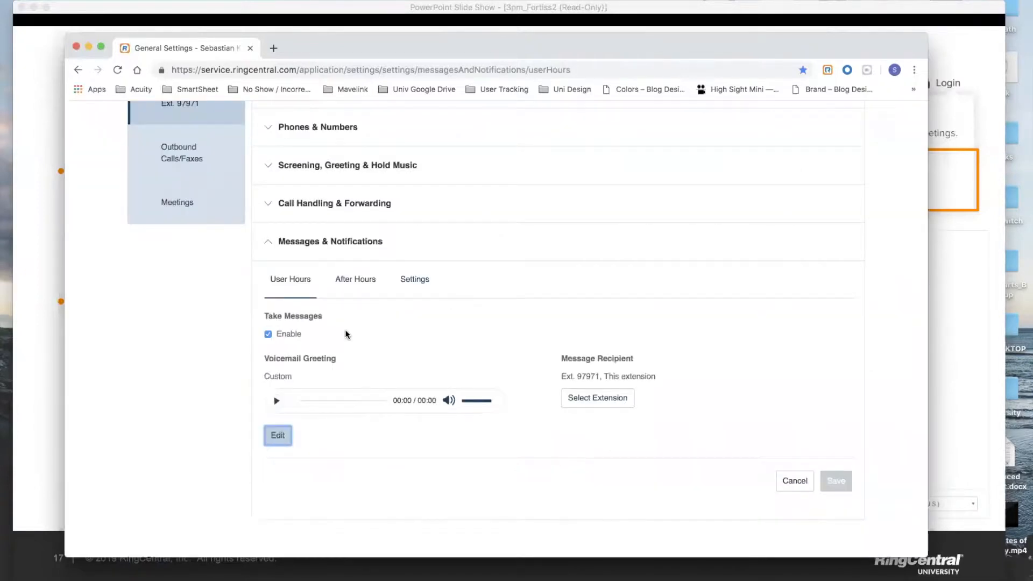
pyautogui.click(277, 435)
pyautogui.click(612, 324)
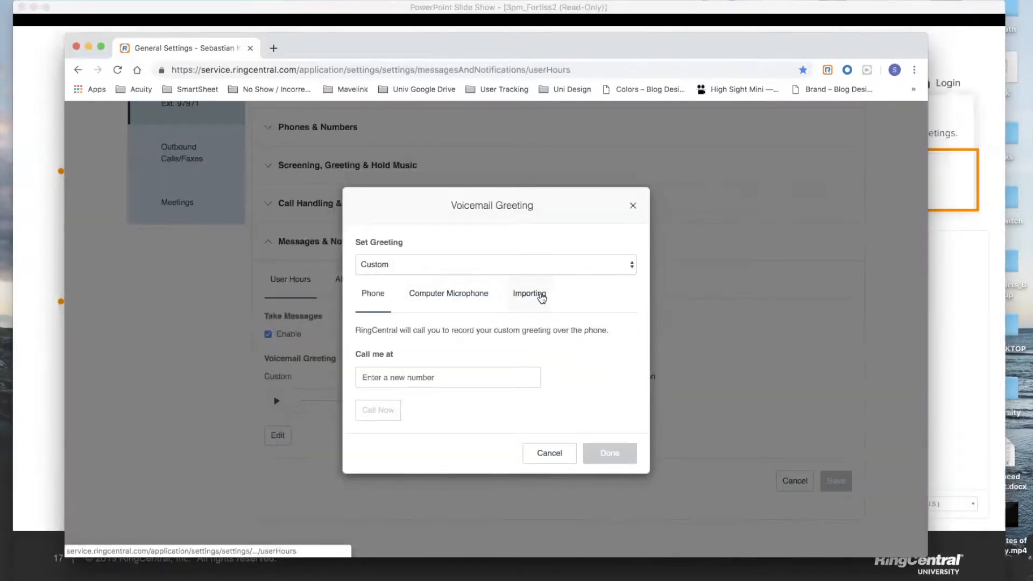
pyautogui.click(453, 294)
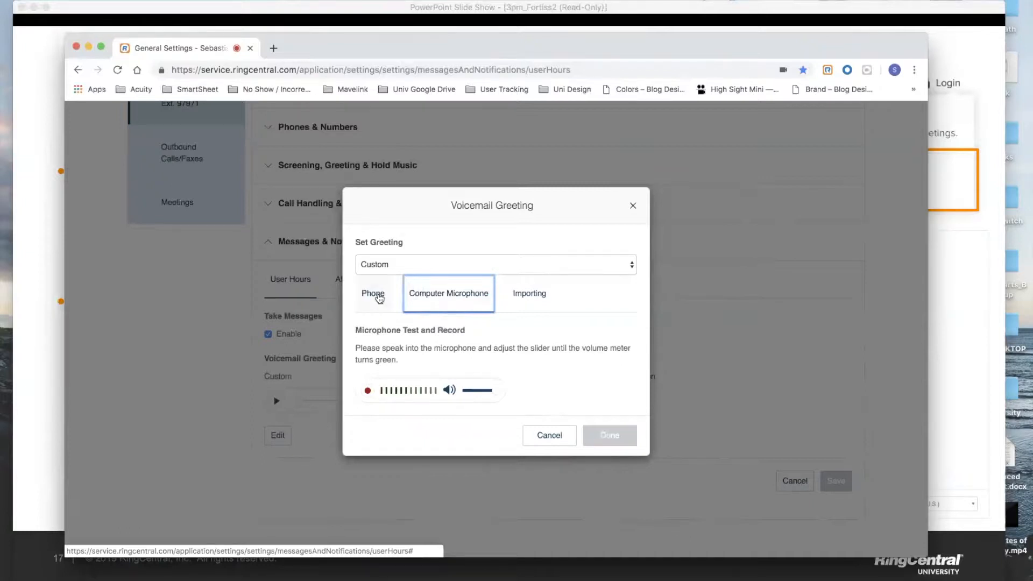
pyautogui.click(525, 303)
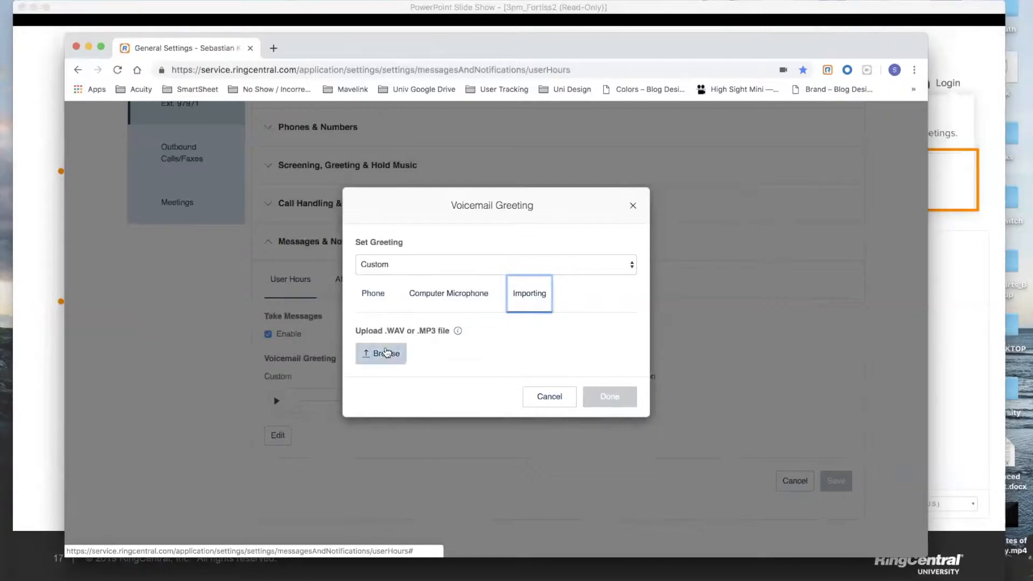
pyautogui.click(569, 400)
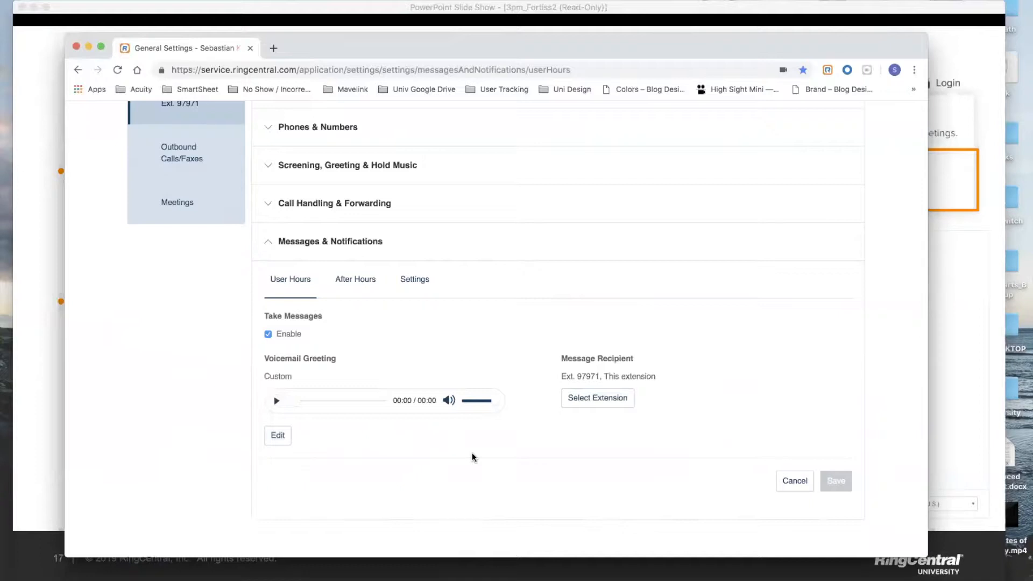
pyautogui.click(281, 442)
pyautogui.click(280, 438)
pyautogui.click(443, 263)
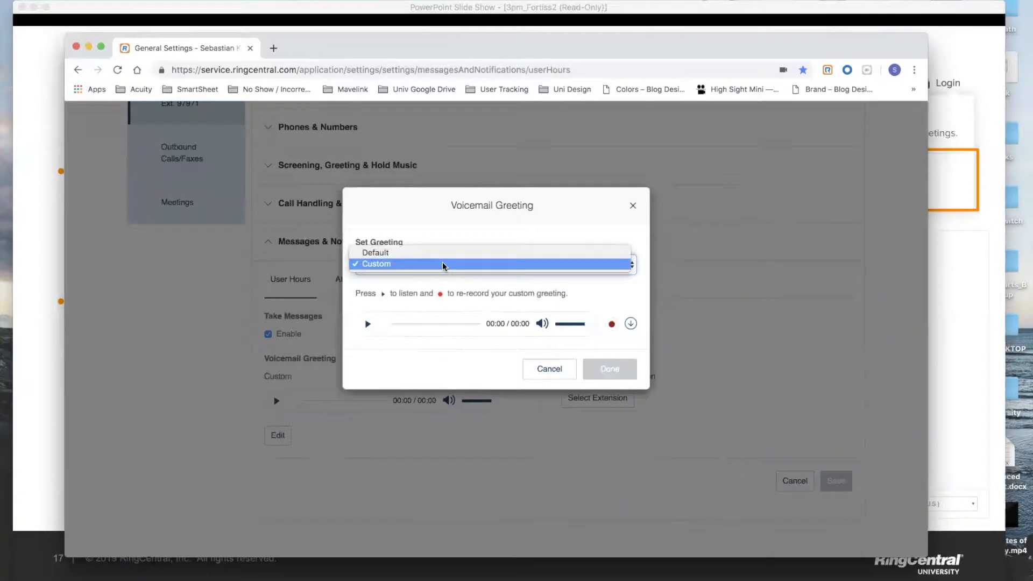
pyautogui.click(444, 253)
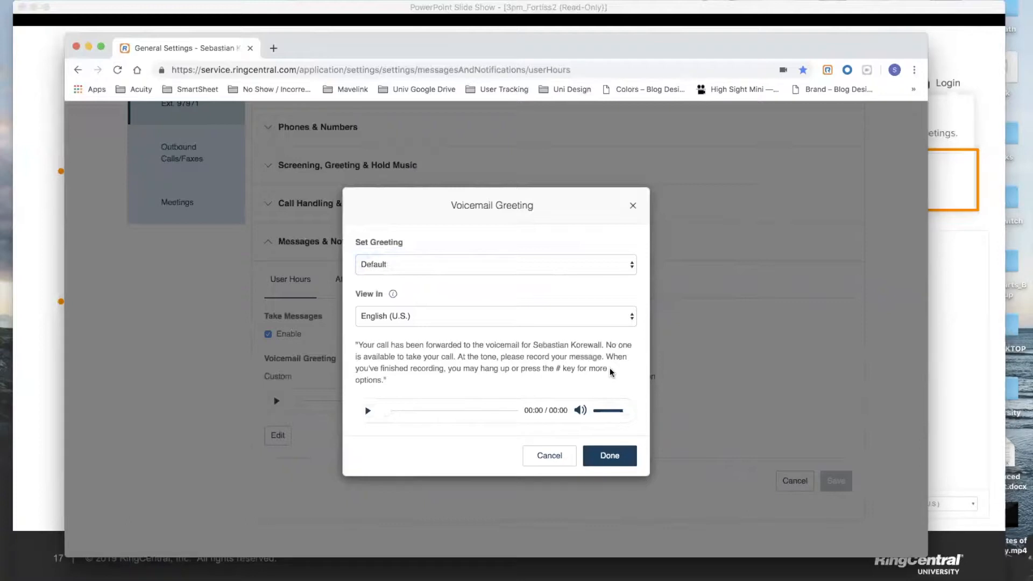
pyautogui.moveTo(356, 345); pyautogui.dragTo(429, 381)
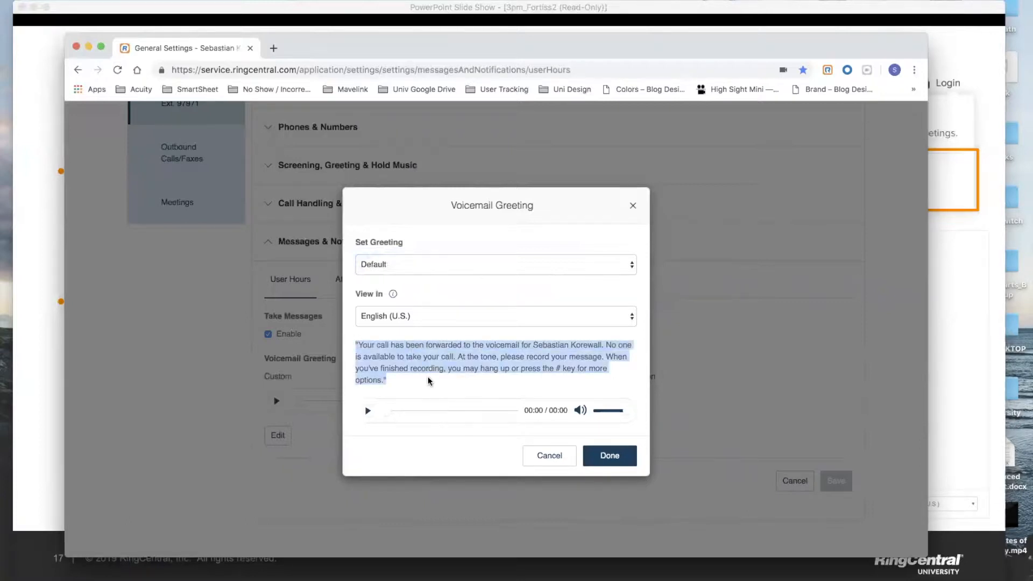
pyautogui.click(428, 378)
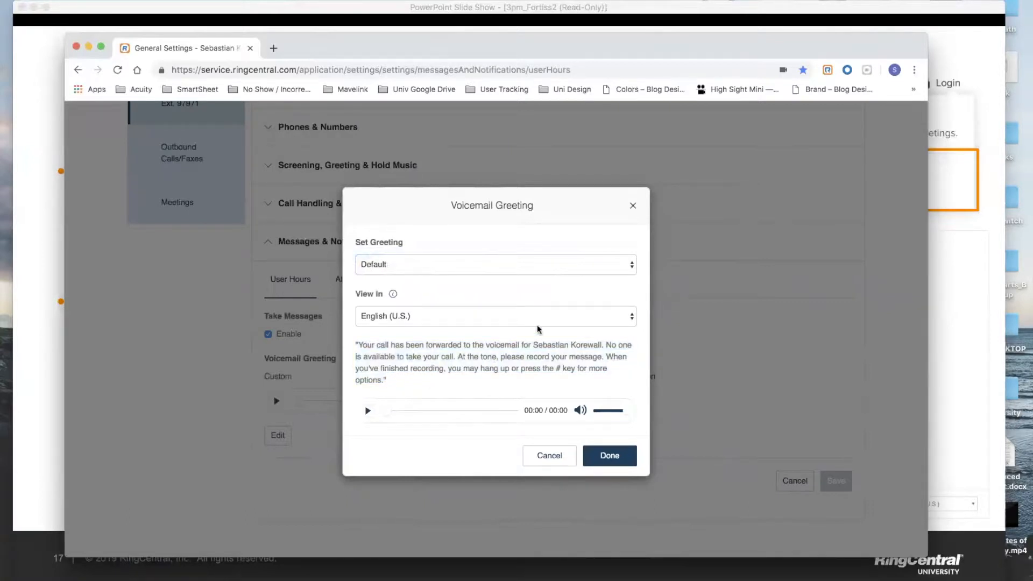
pyautogui.click(544, 261)
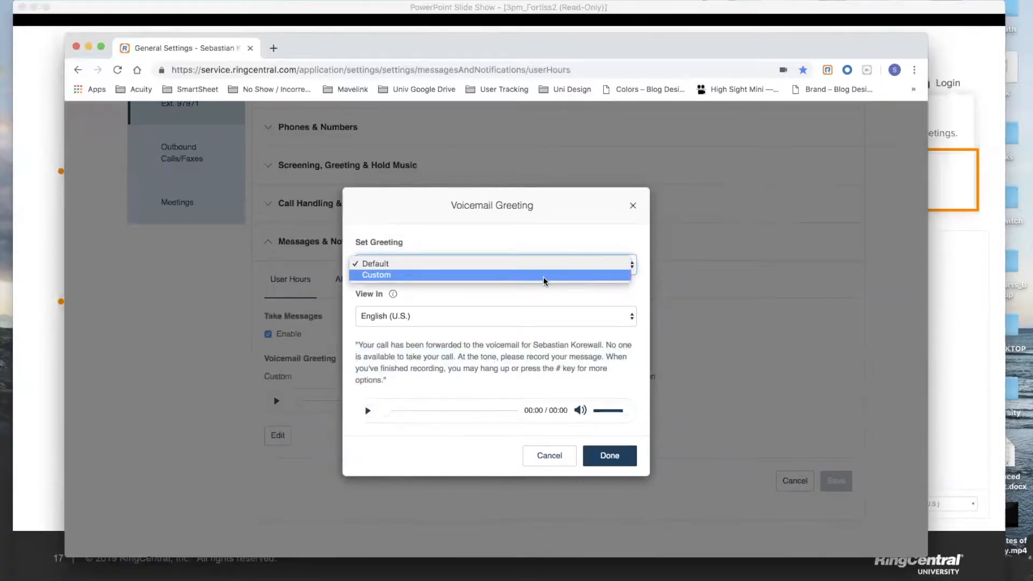
pyautogui.click(544, 281)
pyautogui.click(611, 325)
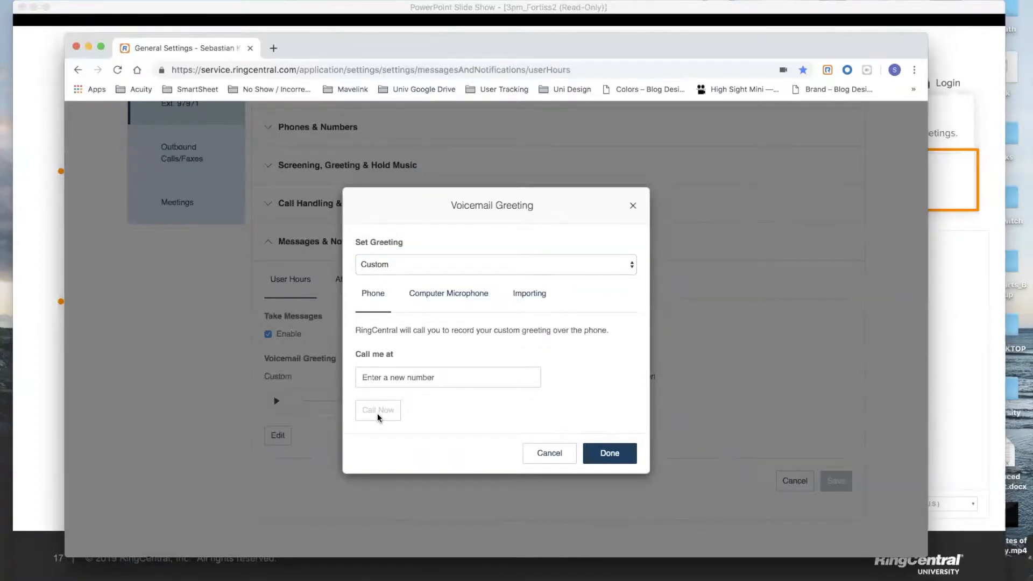
pyautogui.click(559, 456)
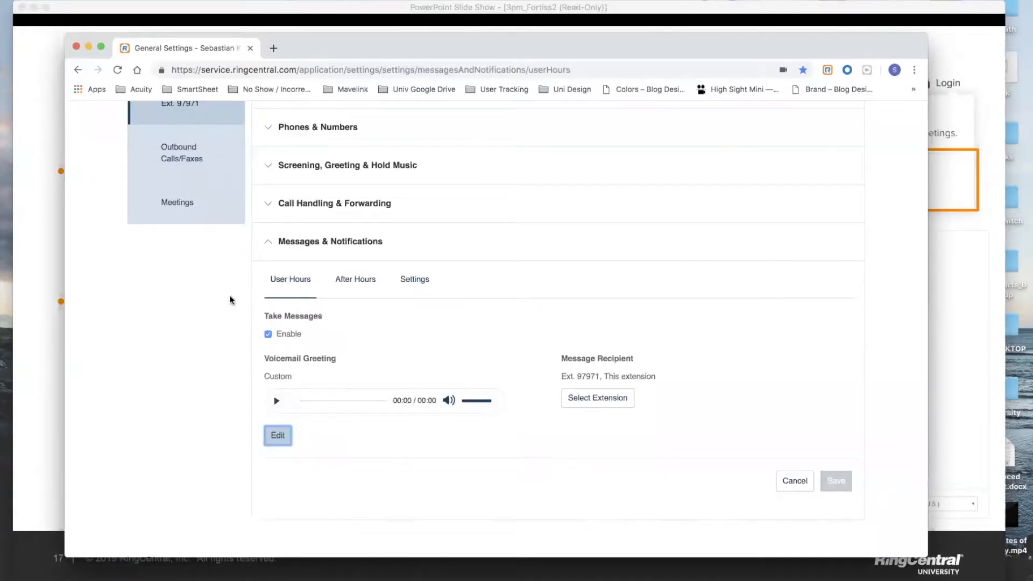
# Point out the Custom voicemail greeting, then collapse the Messages & Notifications section.
pyautogui.moveTo(265, 376); pyautogui.dragTo(303, 375)
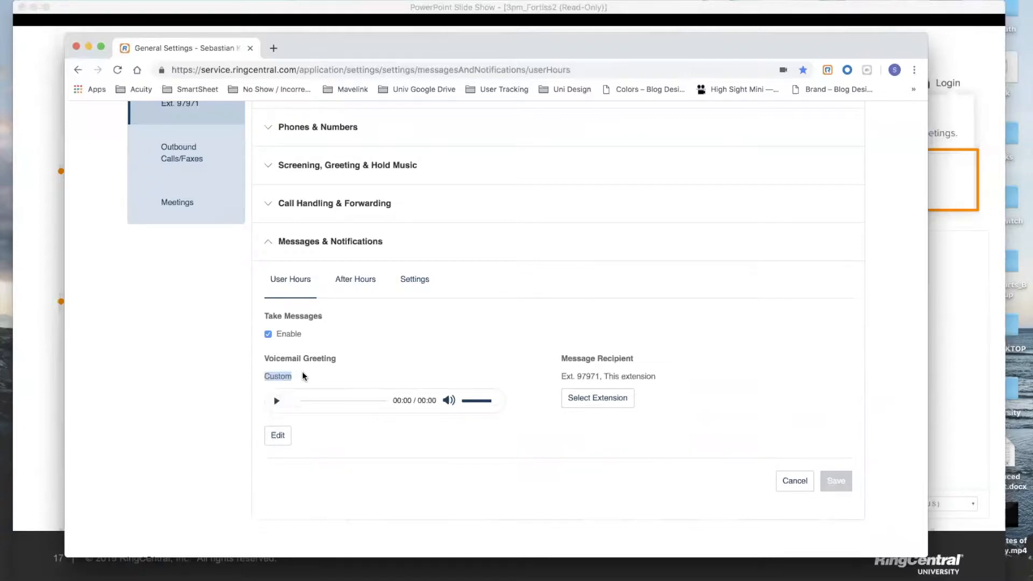
pyautogui.click(303, 375)
pyautogui.click(320, 246)
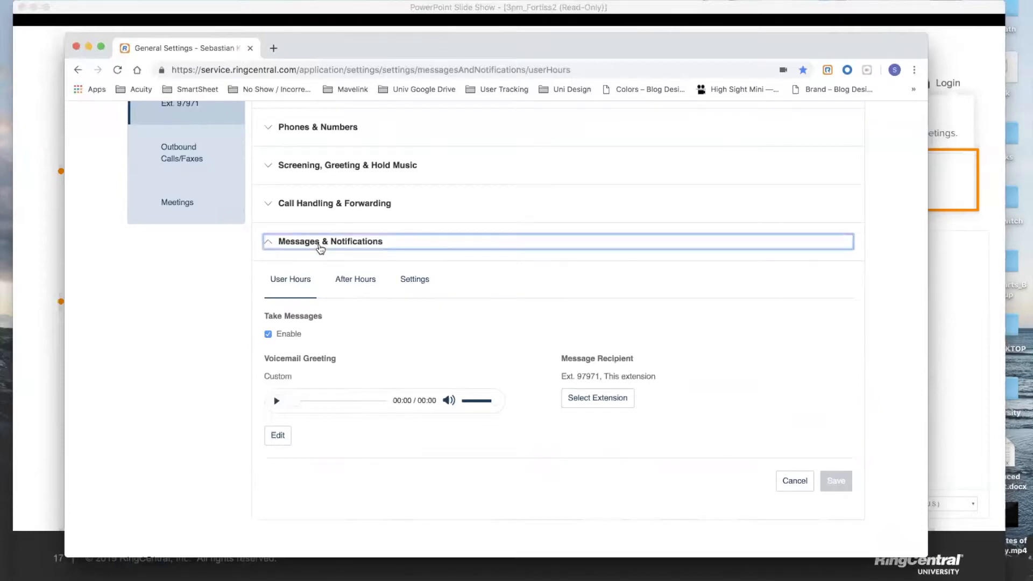
pyautogui.click(320, 246)
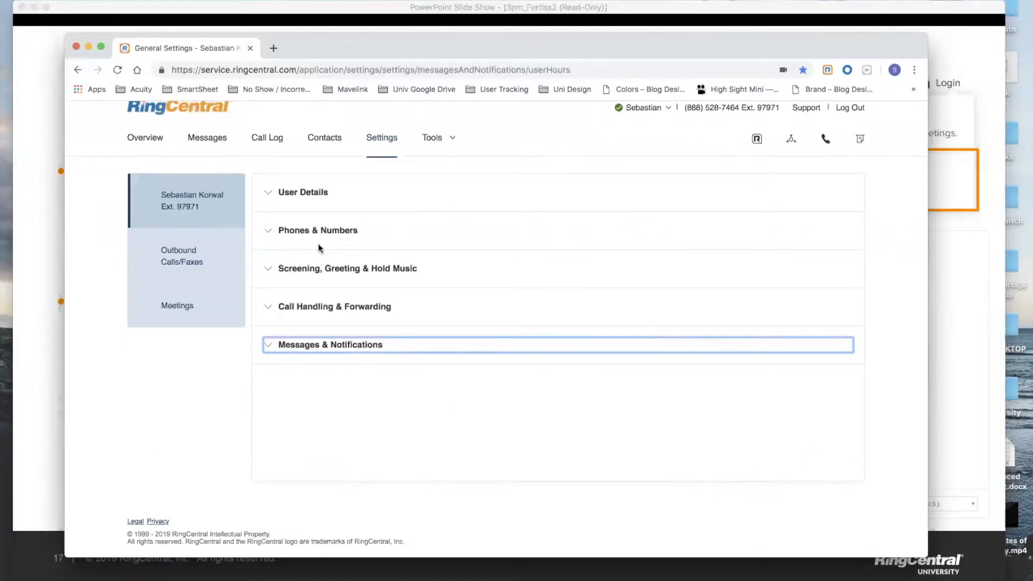
# Expand Call Handling & Forwarding and view the User Hours sequential forwarding table.
pyautogui.click(327, 307)
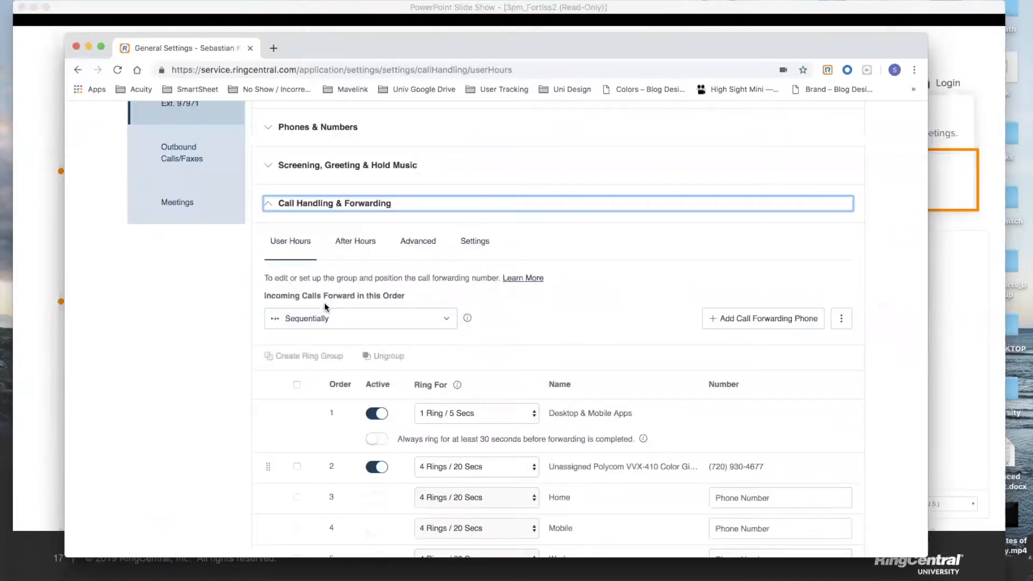
pyautogui.scroll(-3, 325, 307)
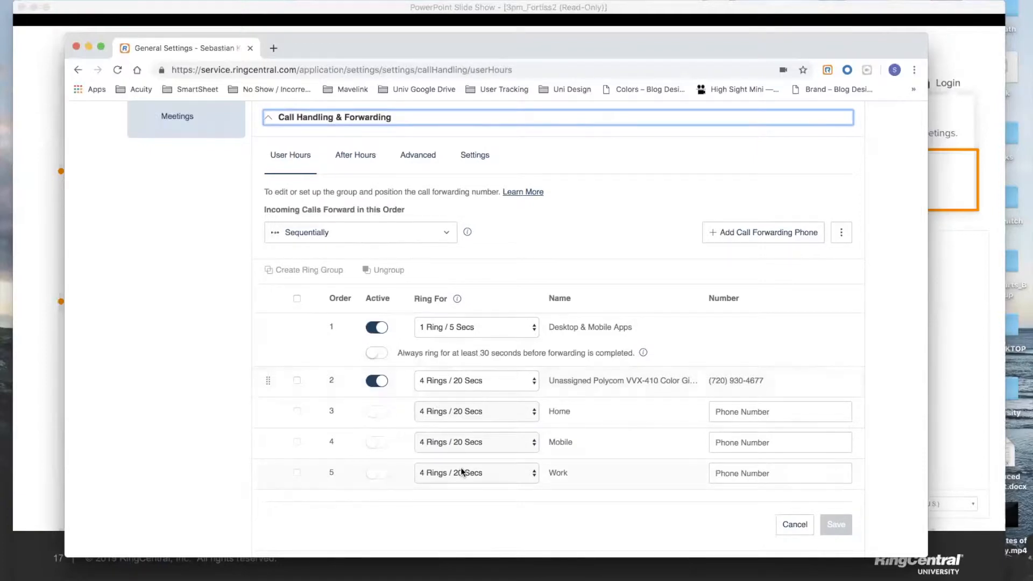
pyautogui.scroll(-1, 472, 420)
pyautogui.scroll(-5, 473, 418)
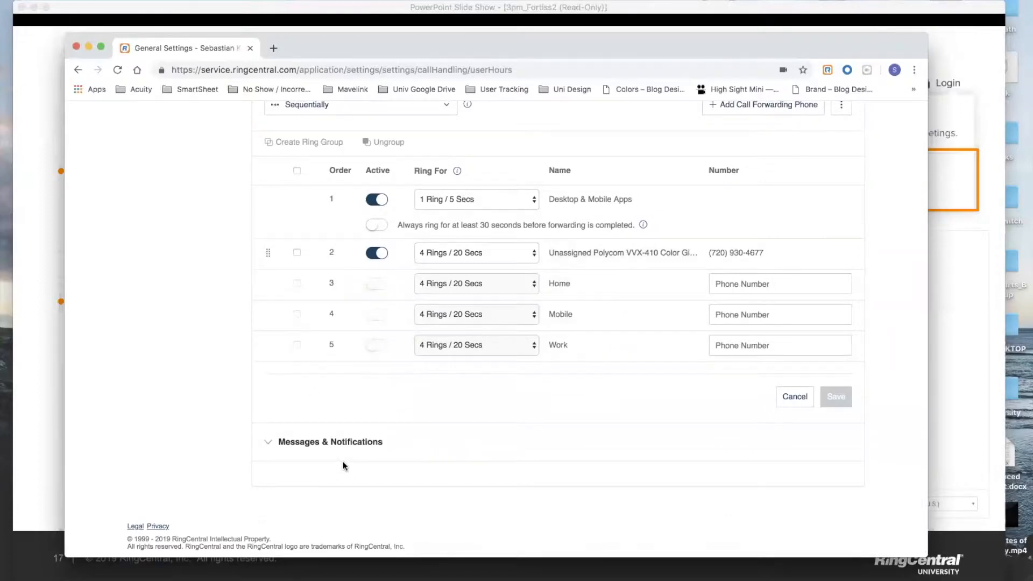
pyautogui.scroll(5, 344, 462)
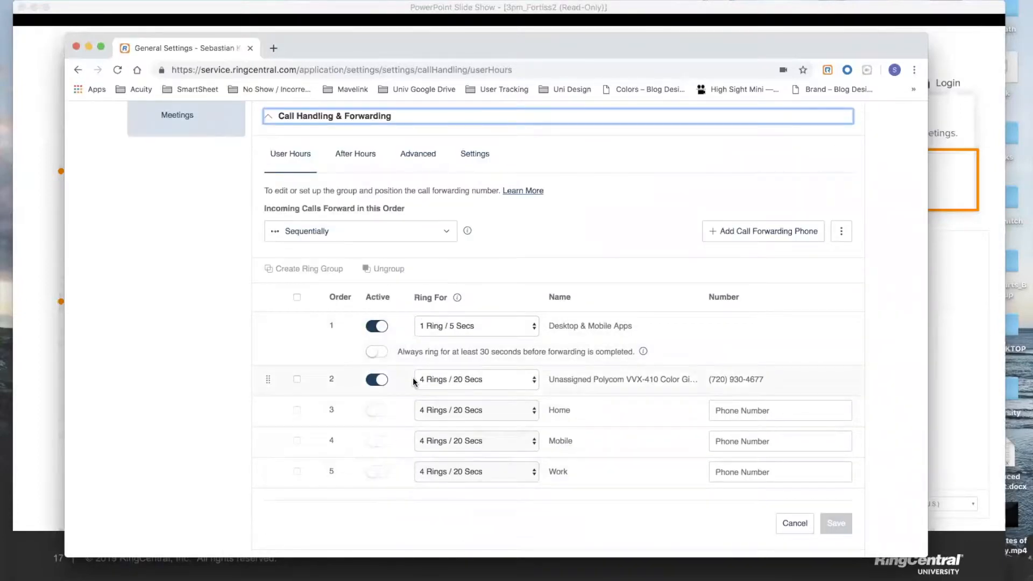
pyautogui.click(499, 325)
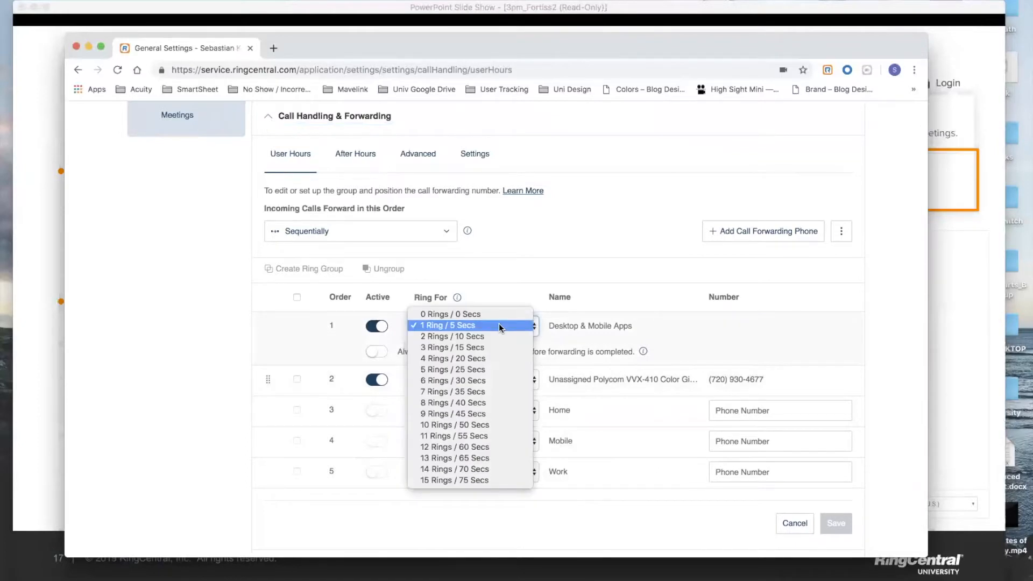
pyautogui.click(499, 325)
pyautogui.click(194, 374)
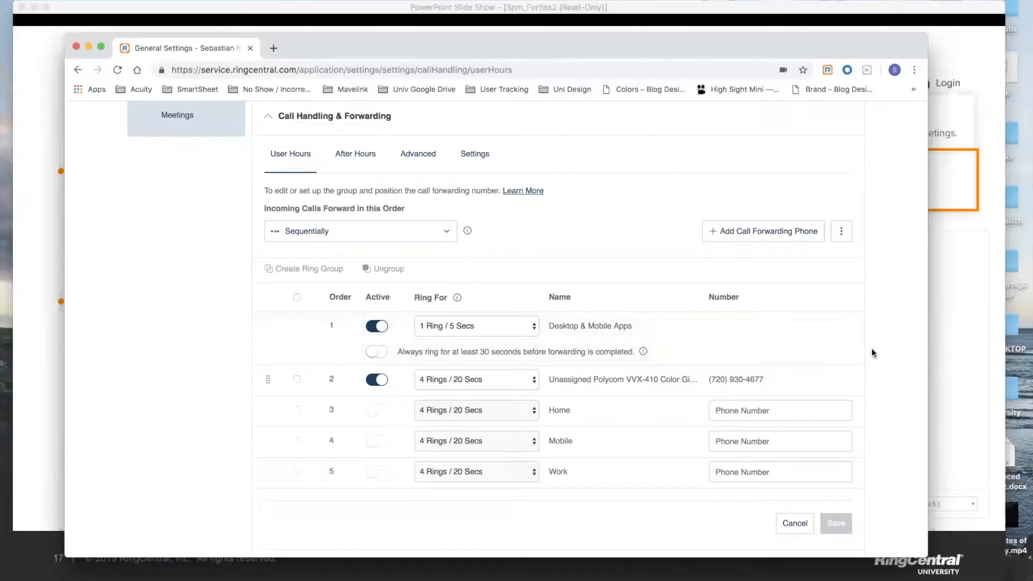
# Insert a blank row 6 into the User Hours forwarding list with Add Call Forwarding Phone.
pyautogui.scroll(-1, 875, 354)
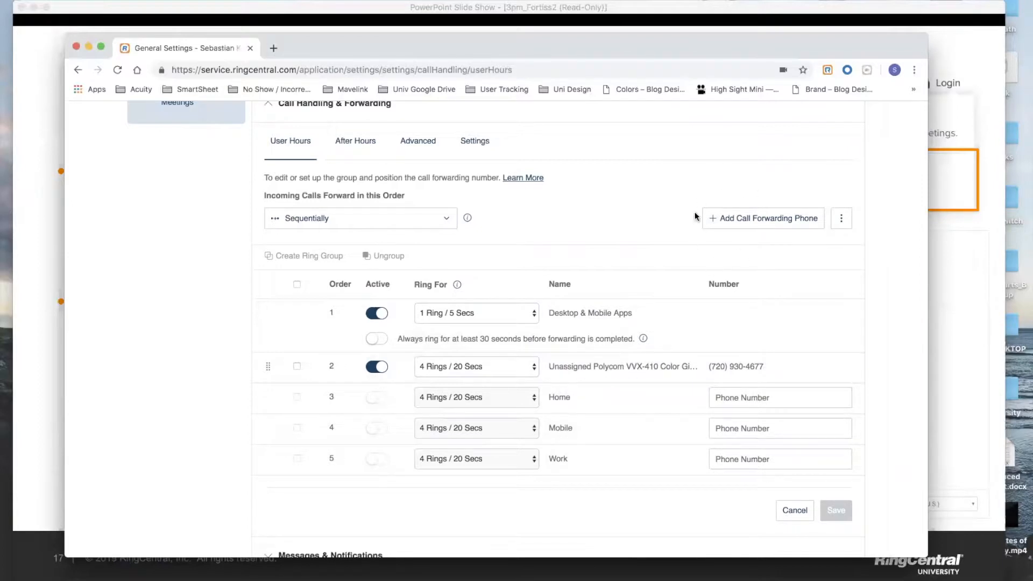
pyautogui.click(760, 230)
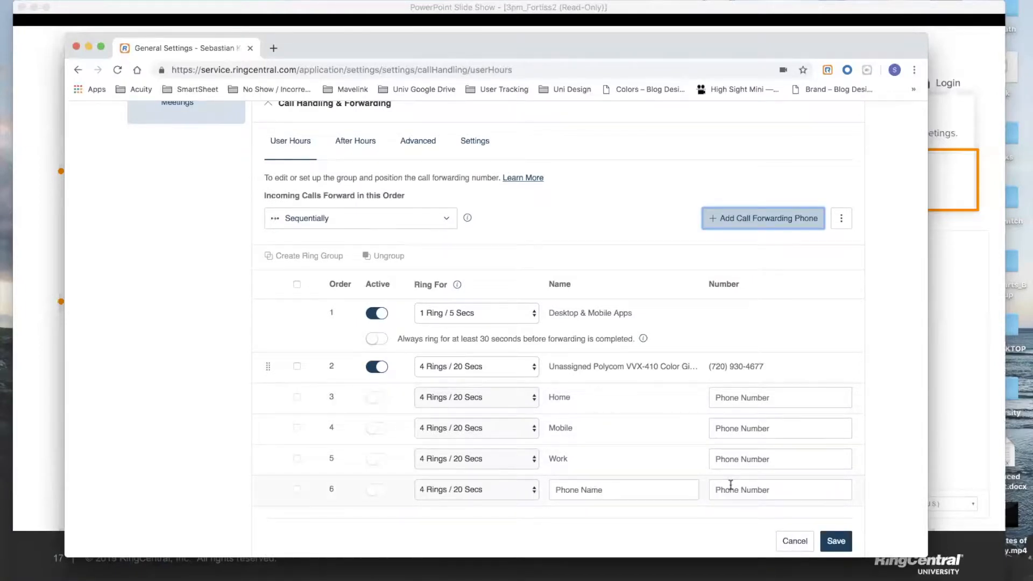
pyautogui.click(877, 337)
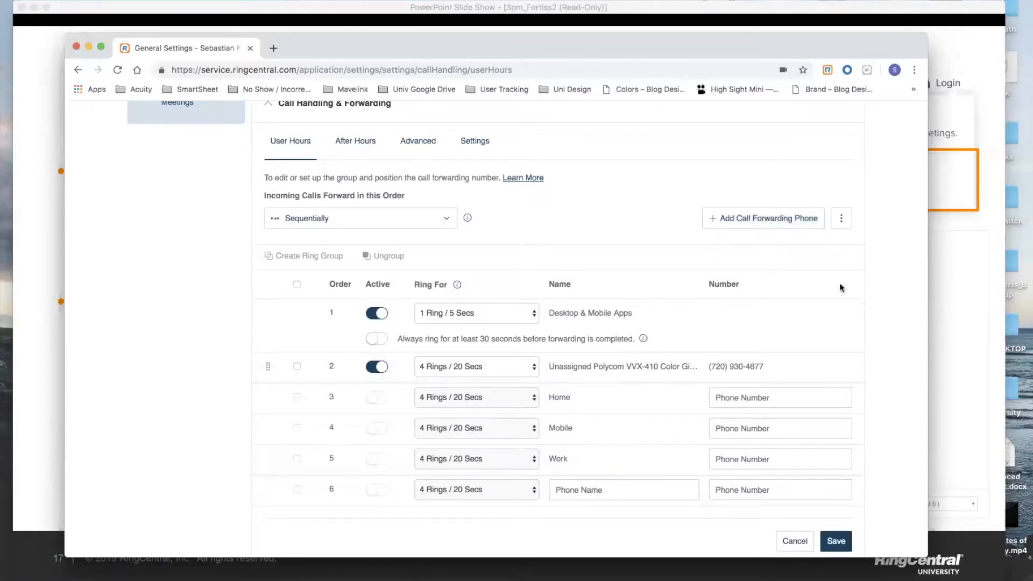
# Through Forward to Other's Phones, search the colleague's name and add their VVX500 desk phone.
pyautogui.click(843, 221)
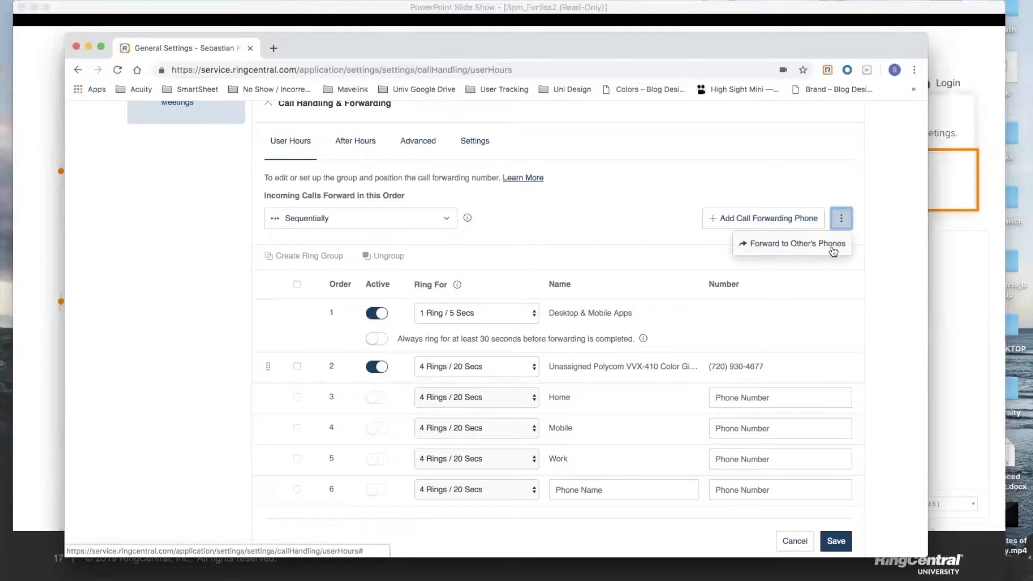
pyautogui.click(833, 250)
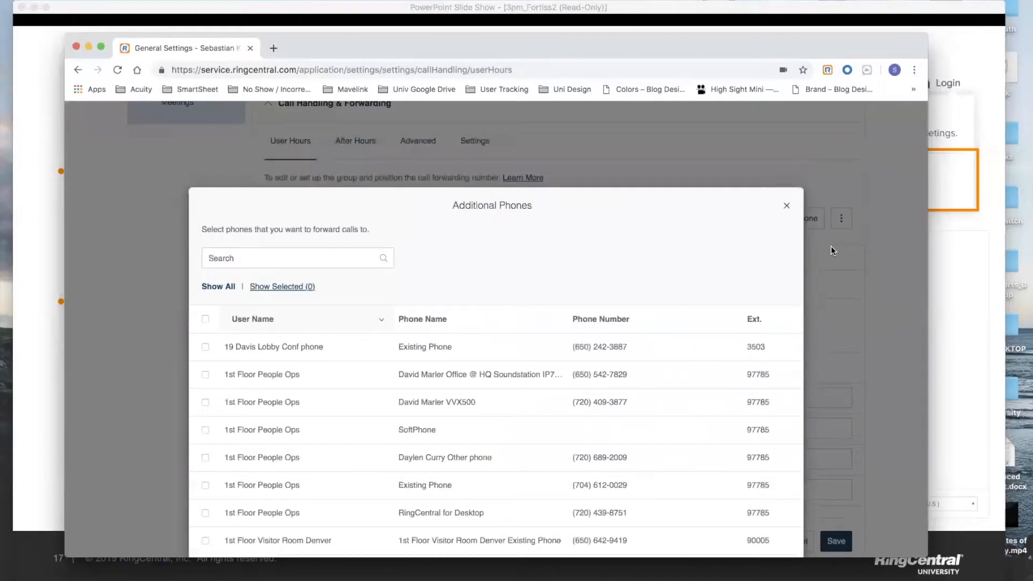
pyautogui.click(324, 258)
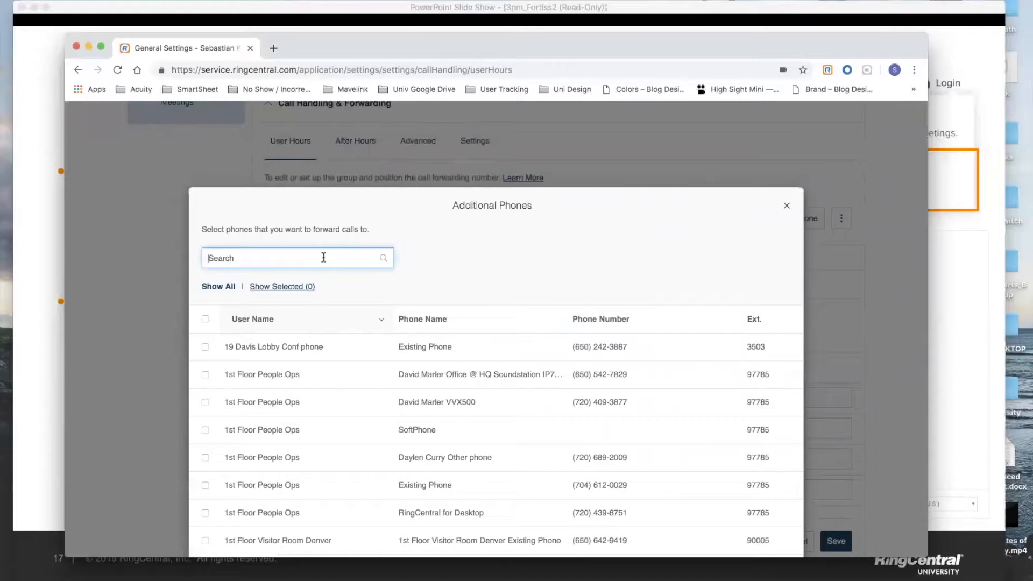
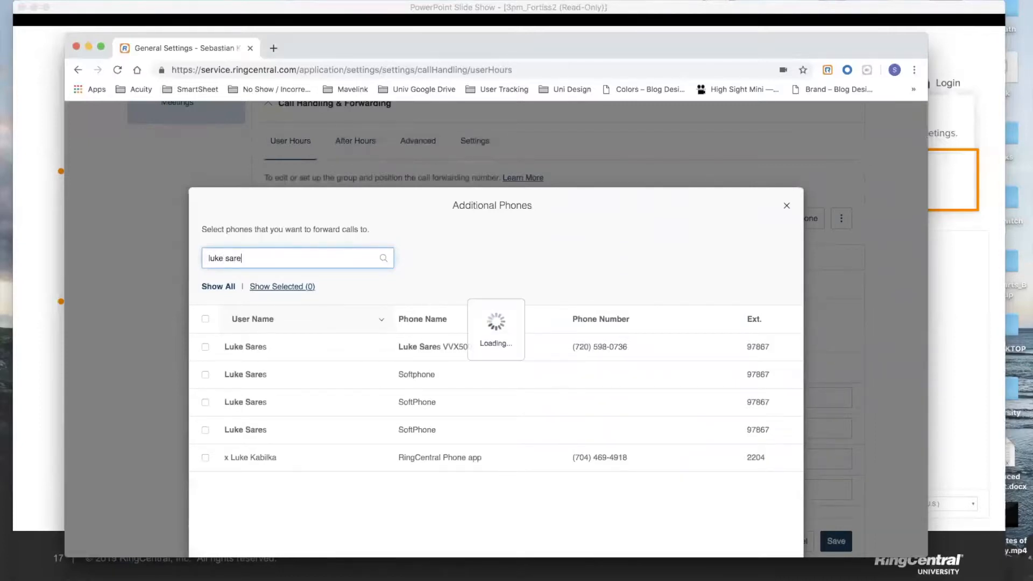
pyautogui.click(205, 347)
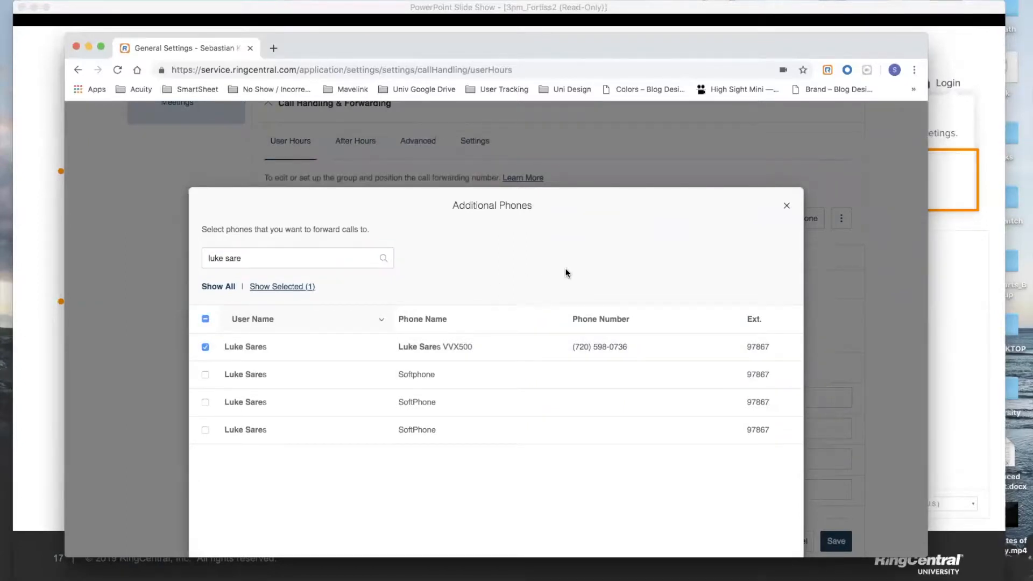
pyautogui.scroll(-3, 565, 268)
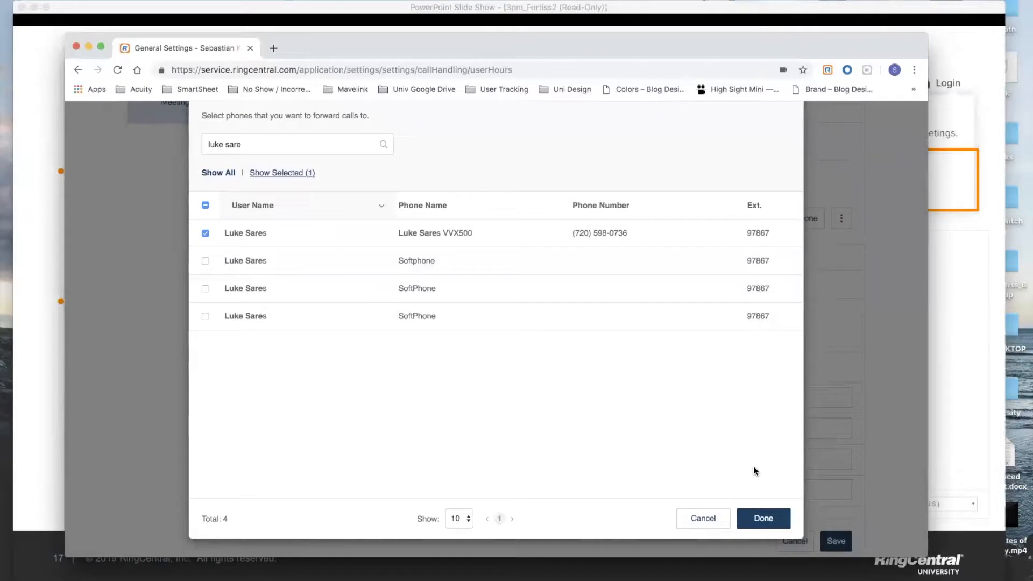
pyautogui.click(766, 520)
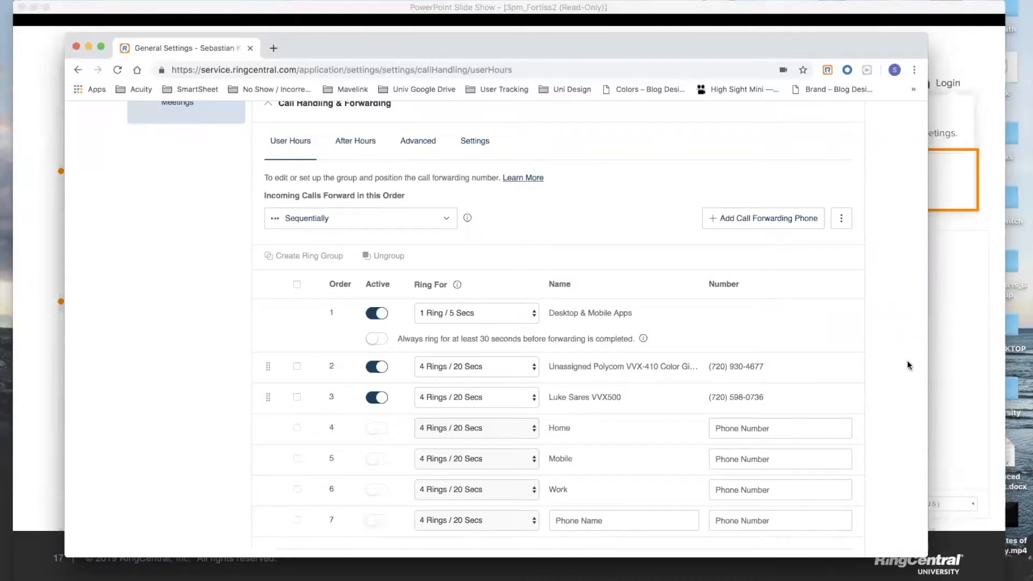
# Scroll through the forwarding table to review the new third row and reach Save.
pyautogui.scroll(-1, 908, 362)
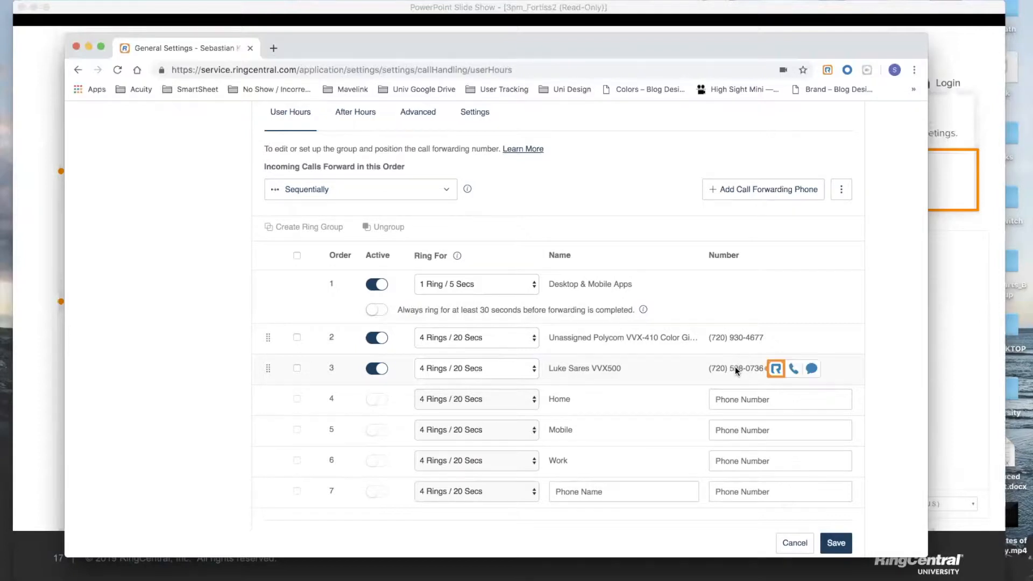
pyautogui.scroll(-2, 735, 367)
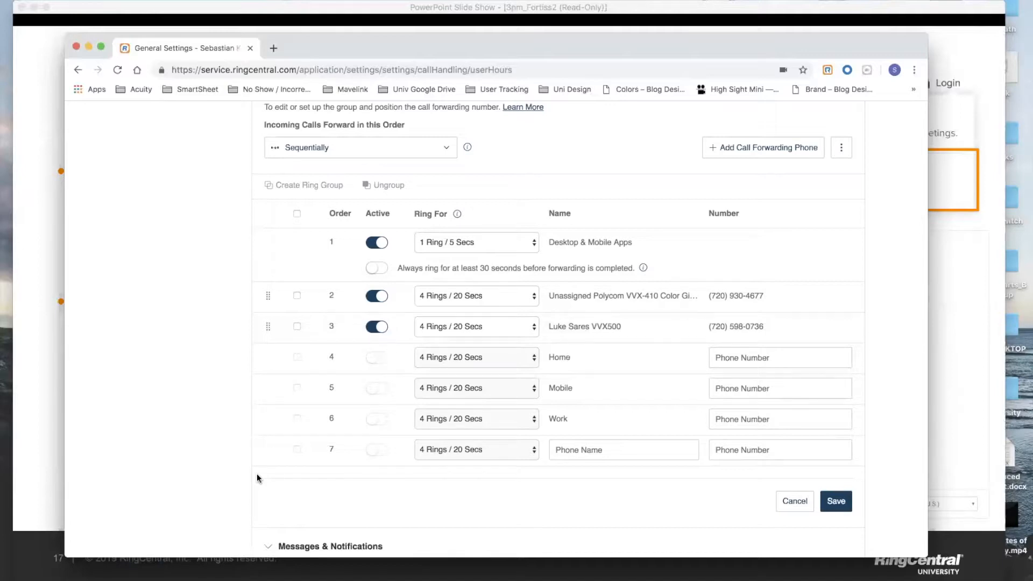
pyautogui.scroll(-1, 256, 474)
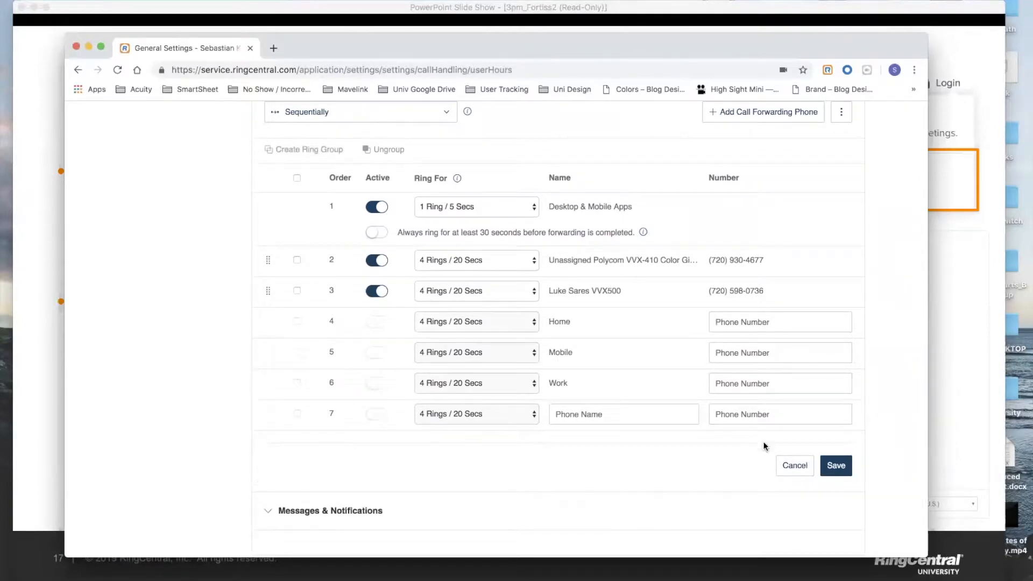
# Save the call forwarding settings, then expand Messages & Notifications.
pyautogui.click(836, 465)
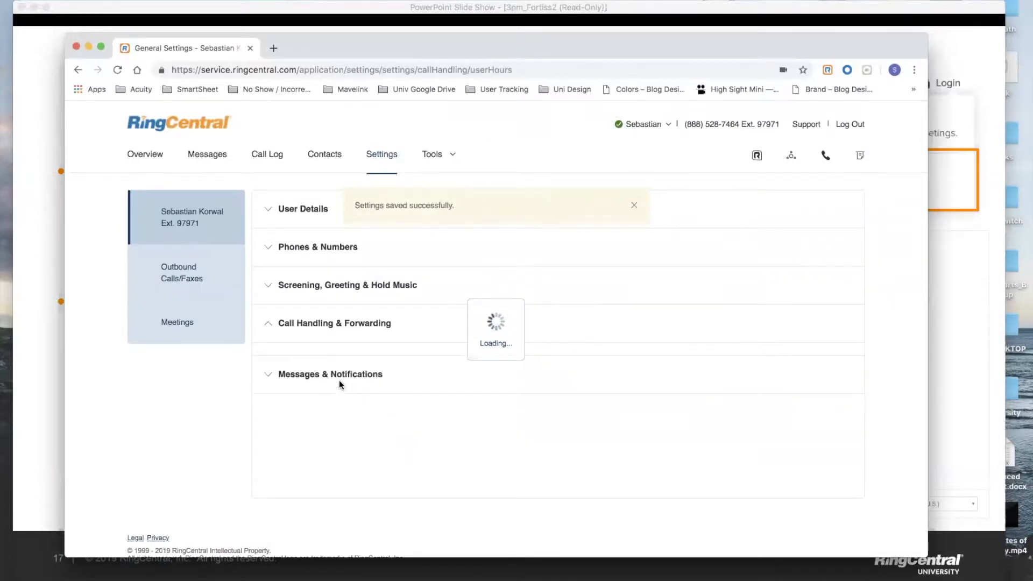
pyautogui.scroll(-7, 344, 425)
pyautogui.click(346, 439)
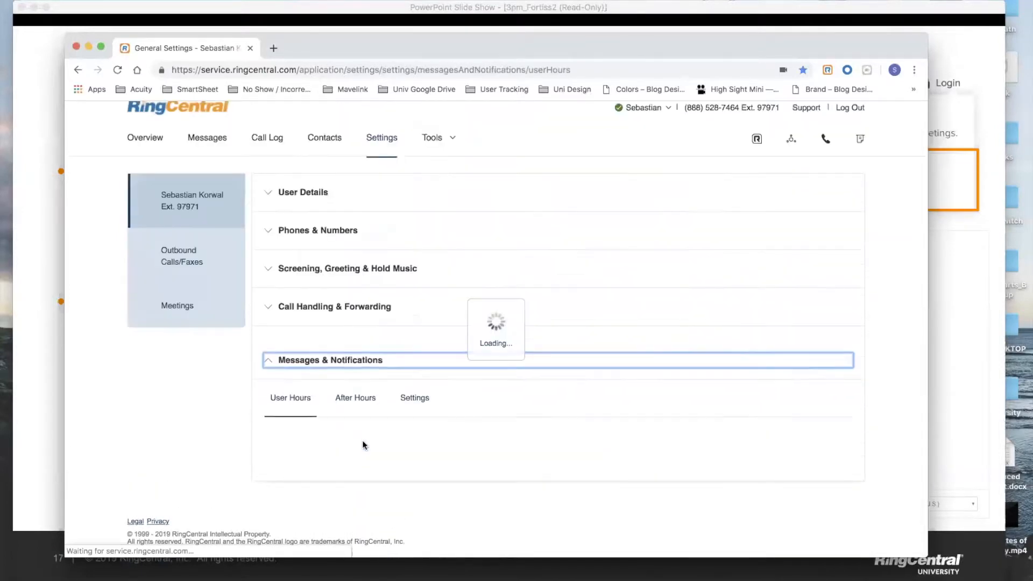
pyautogui.scroll(-2, 720, 447)
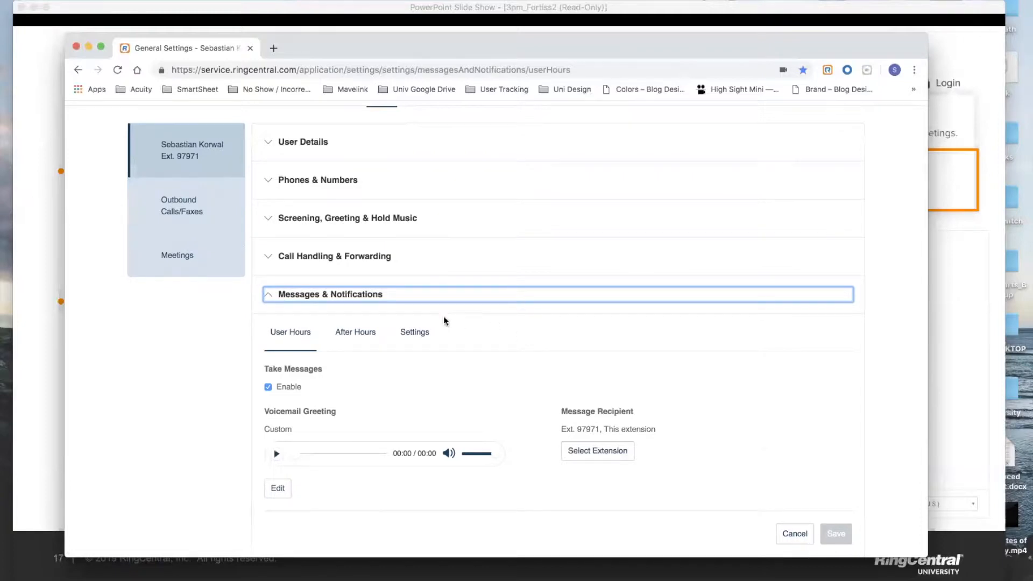
# Collapse Messages & Notifications and reopen Call Handling & Forwarding at the User Hours table.
pyautogui.click(409, 297)
pyautogui.click(377, 304)
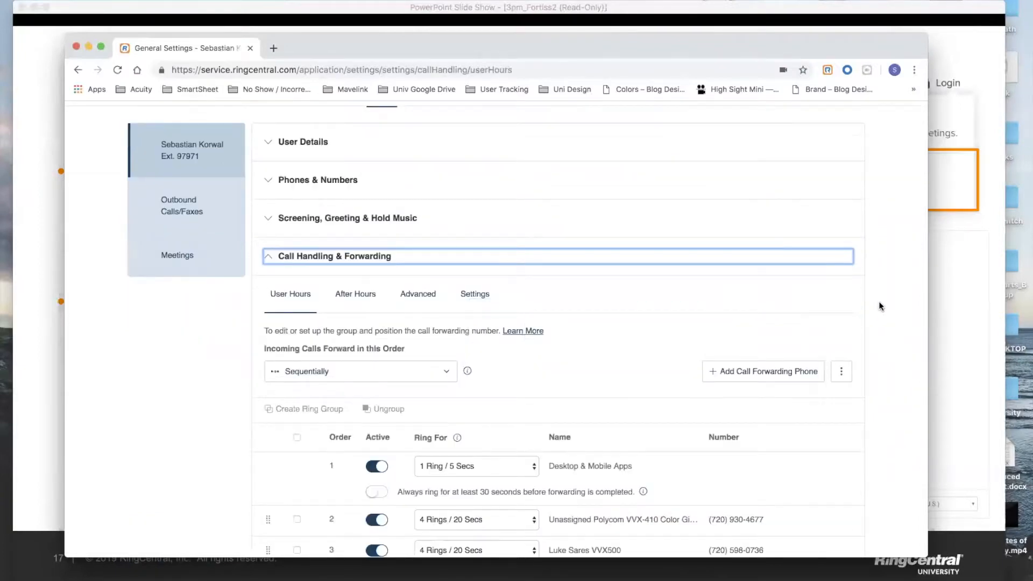
pyautogui.scroll(-3, 879, 306)
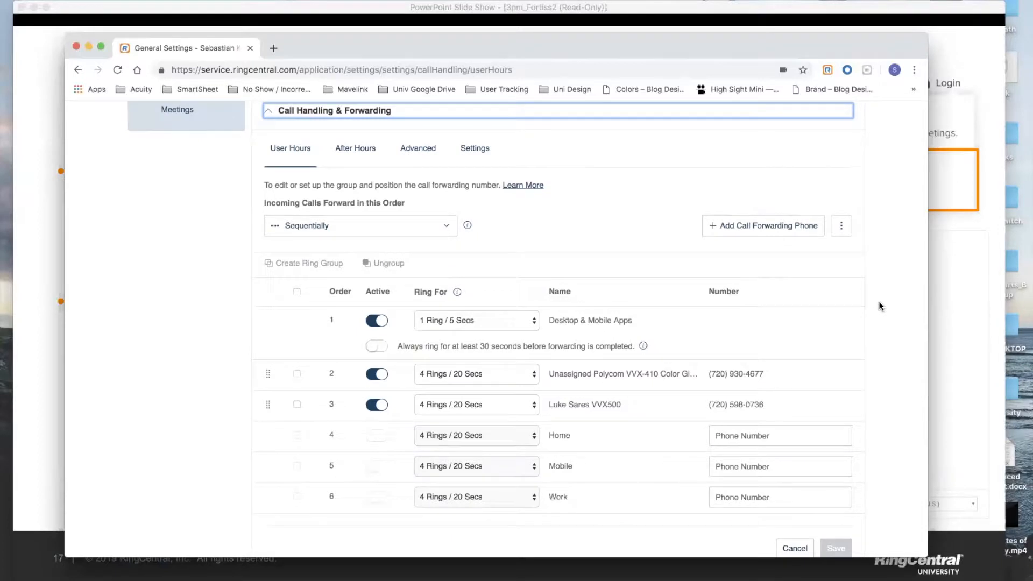
pyautogui.scroll(-1, 881, 306)
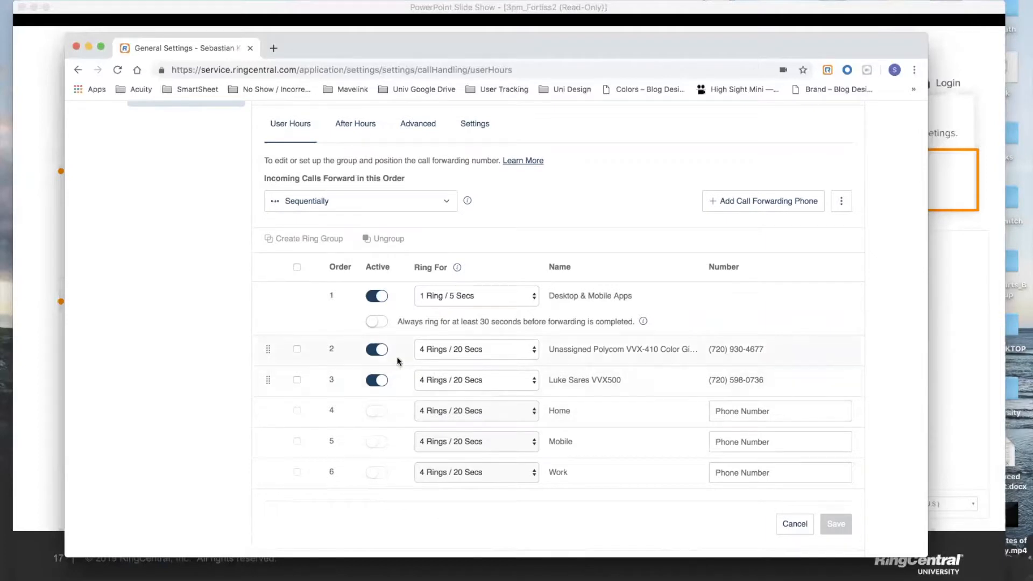
# Deactivate the Unassigned Polycom phone and Desktop & Mobile Apps rows and save.
pyautogui.click(378, 349)
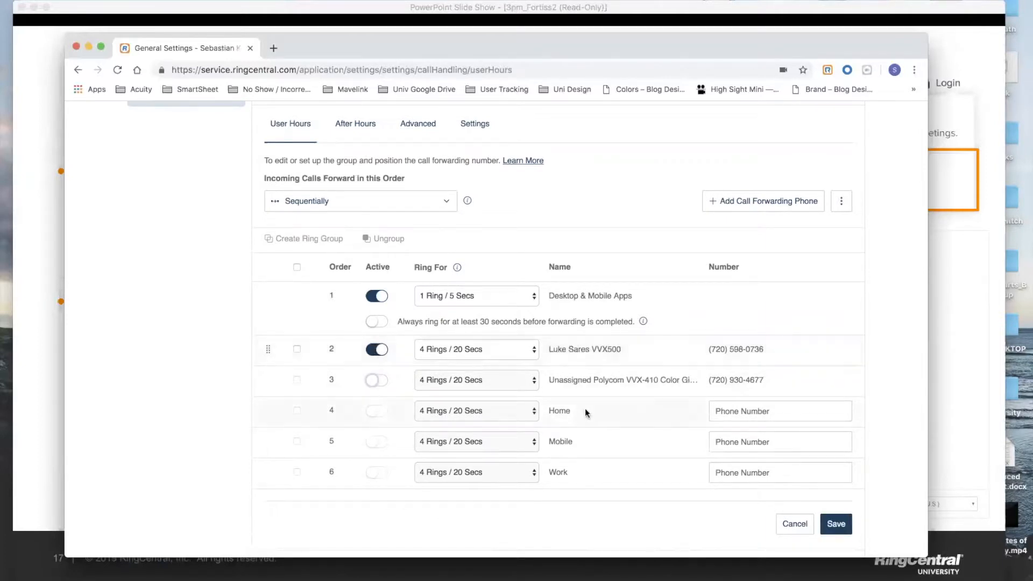
pyautogui.click(379, 296)
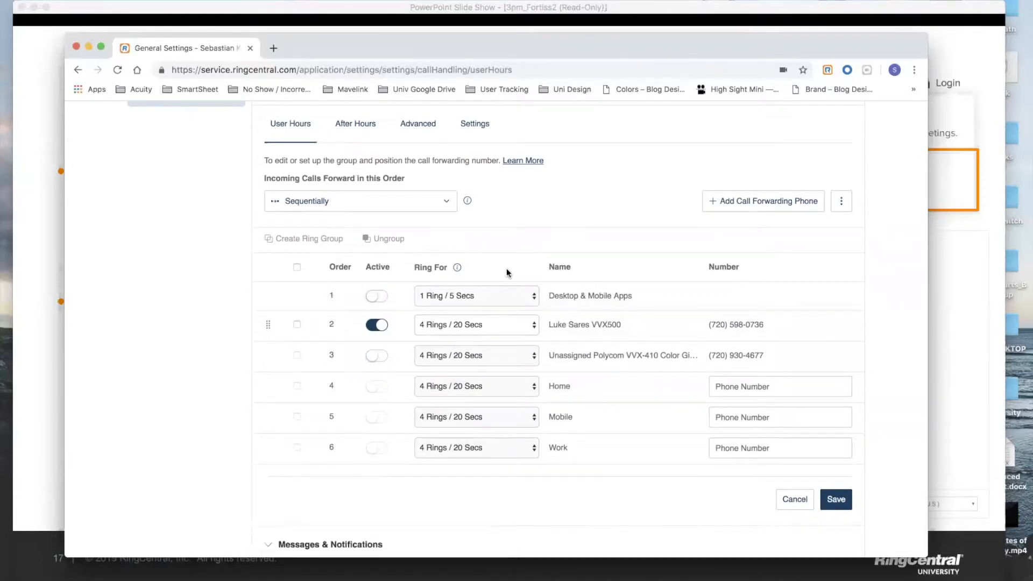
pyautogui.click(838, 500)
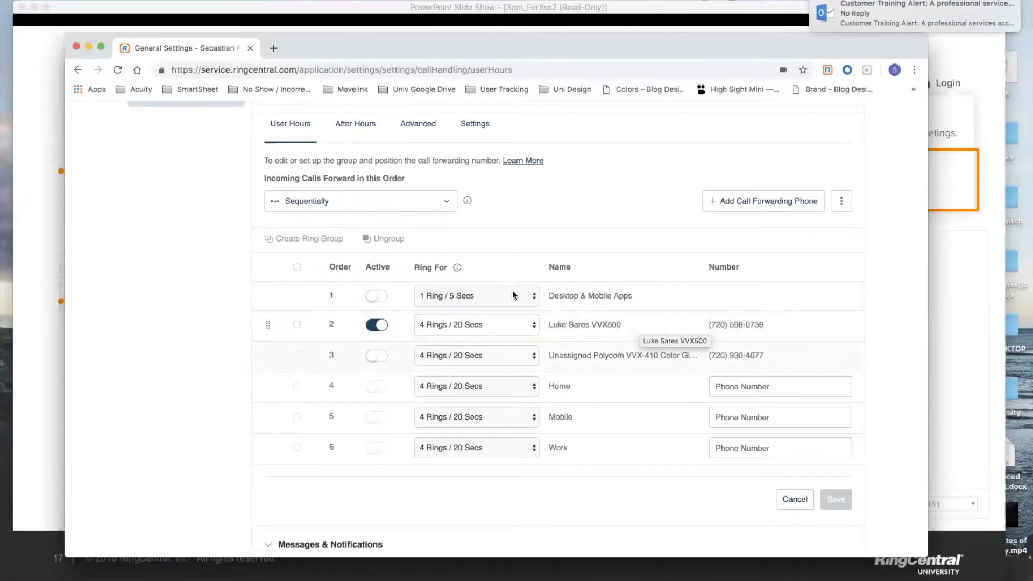
# Reactivate Polycom and Desktop & Mobile Apps, deactivate the colleague's VVX500, and save.
pyautogui.scroll(-2, 502, 341)
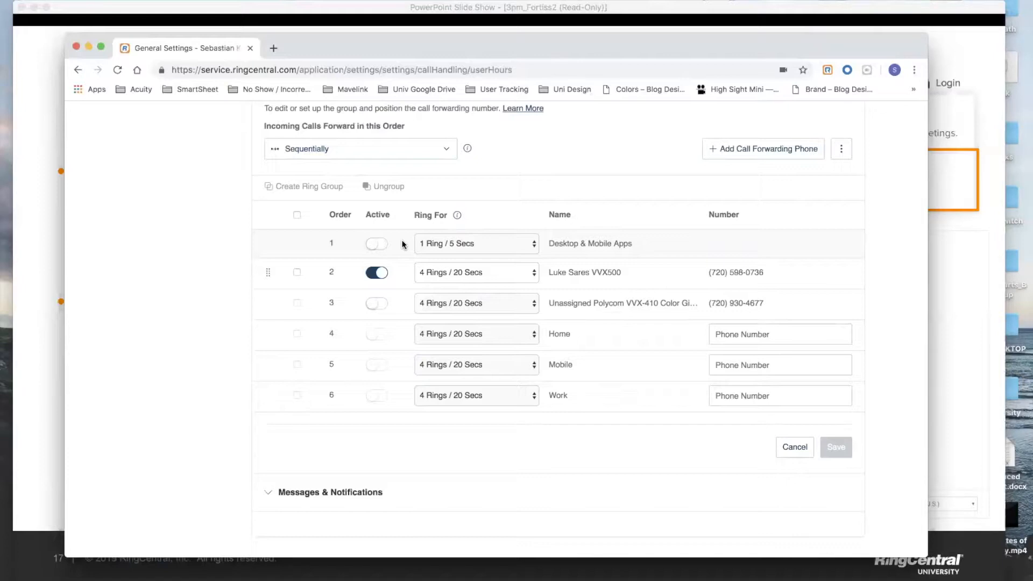
pyautogui.click(373, 303)
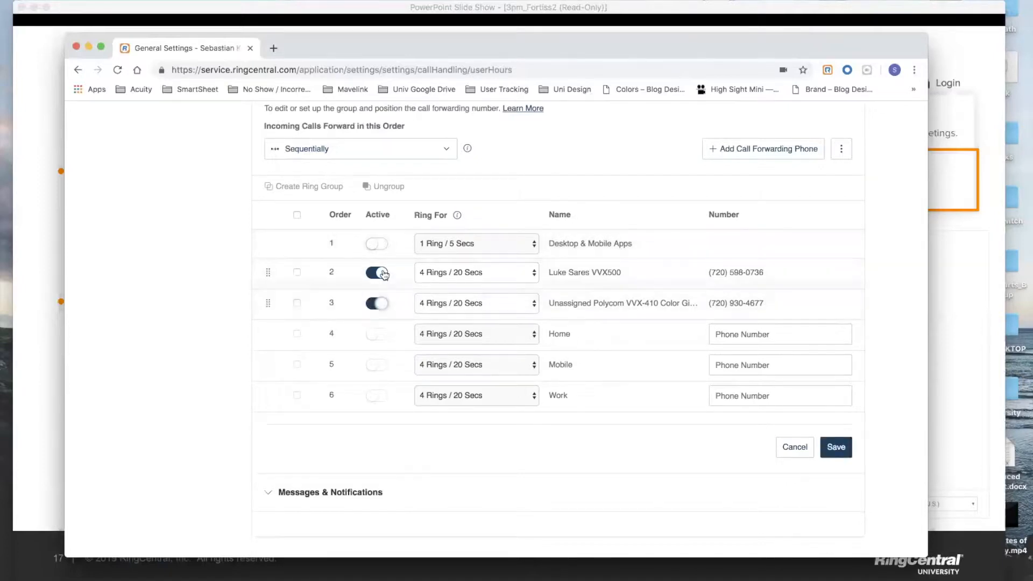
pyautogui.click(380, 246)
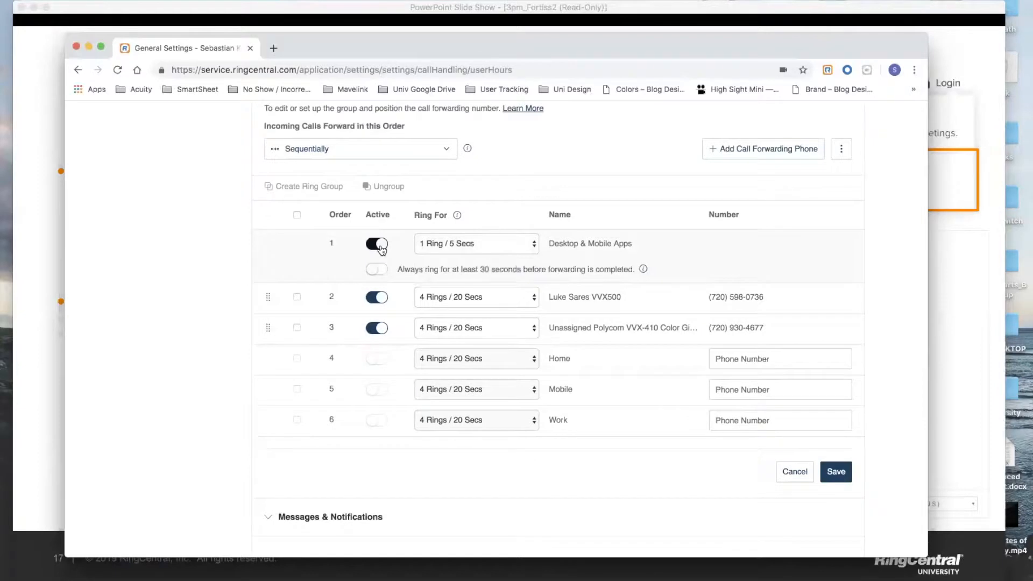
pyautogui.click(380, 299)
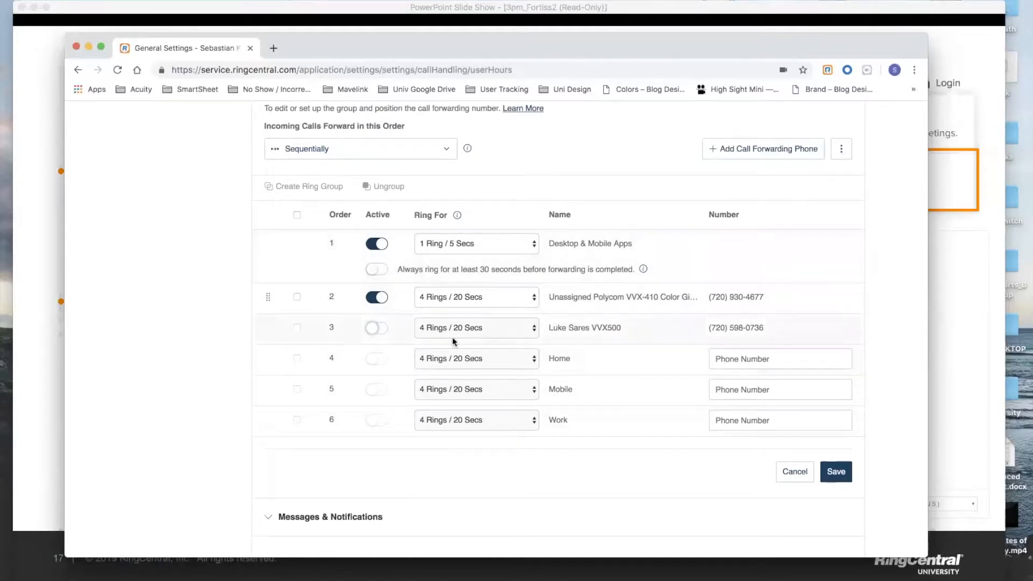
pyautogui.click(841, 477)
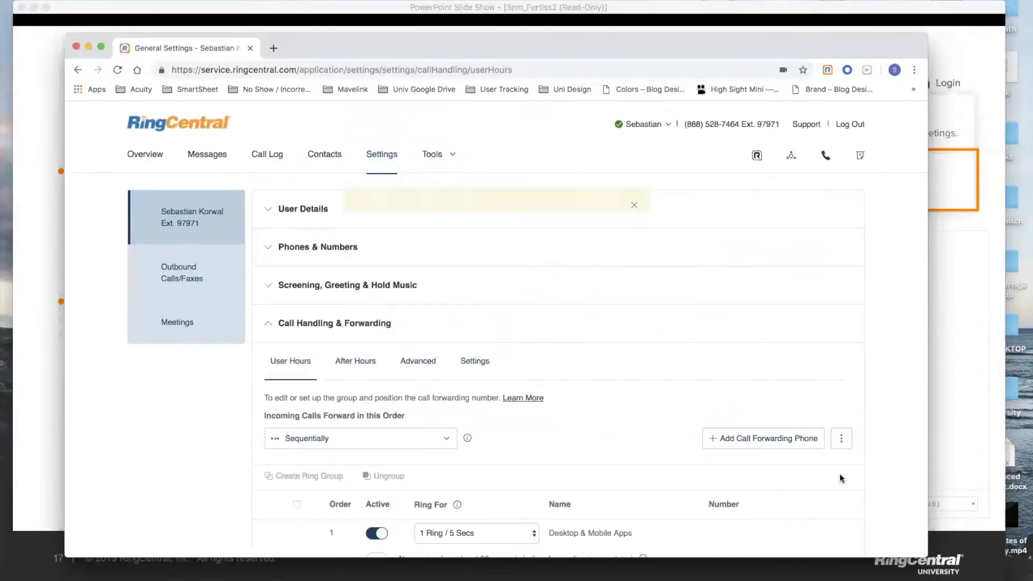
pyautogui.scroll(-4, 840, 476)
pyautogui.scroll(-1, 840, 475)
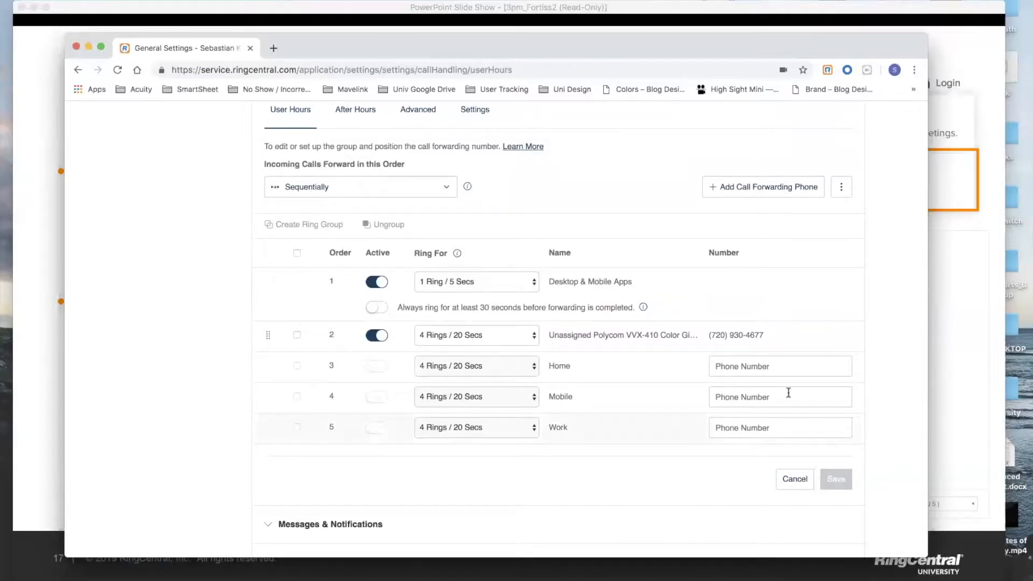
pyautogui.click(742, 366)
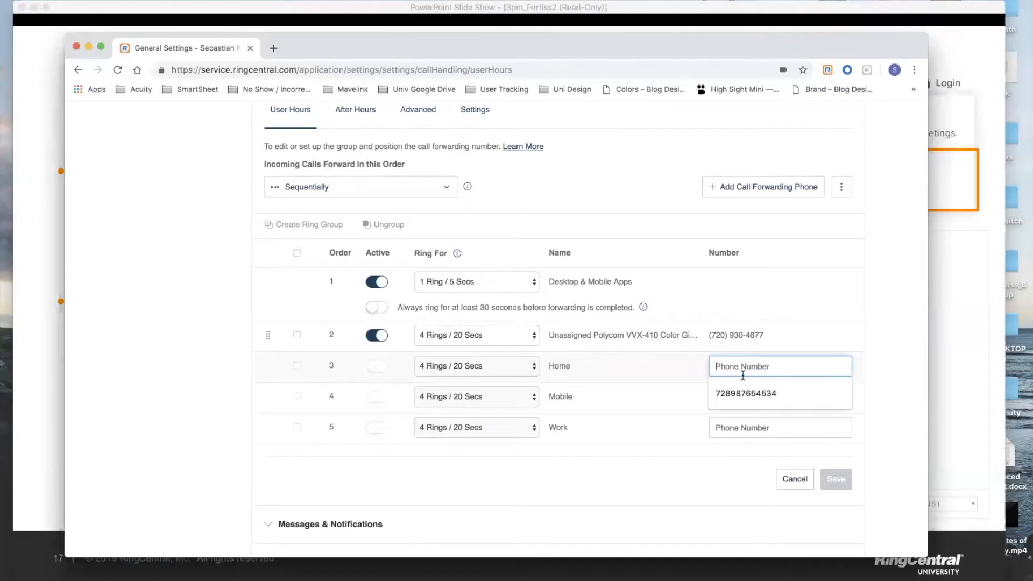
pyautogui.click(882, 353)
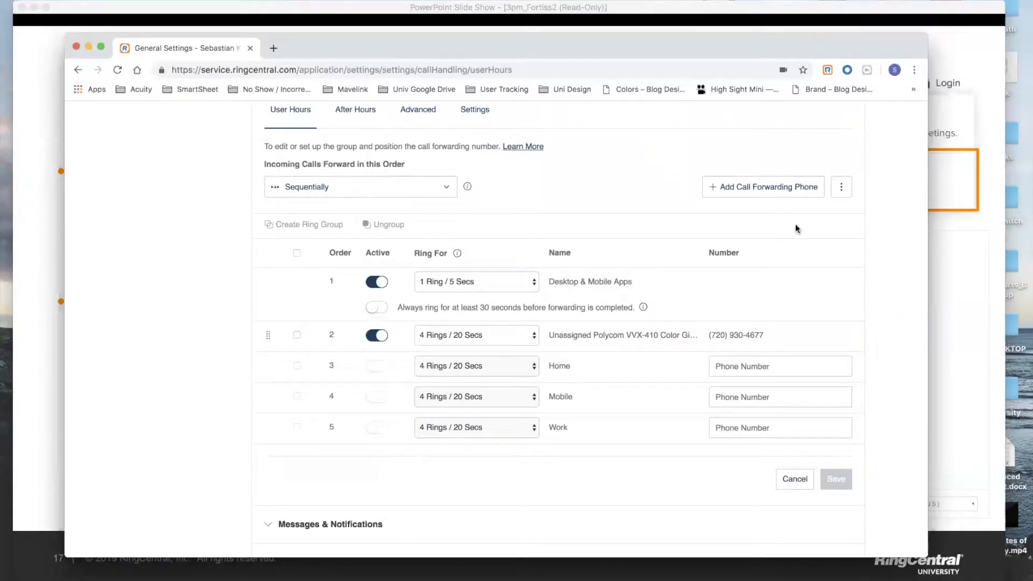
# Add a custom forwarding phone named 'Grandma' and enter its phone number.
pyautogui.click(736, 195)
pyautogui.click(613, 463)
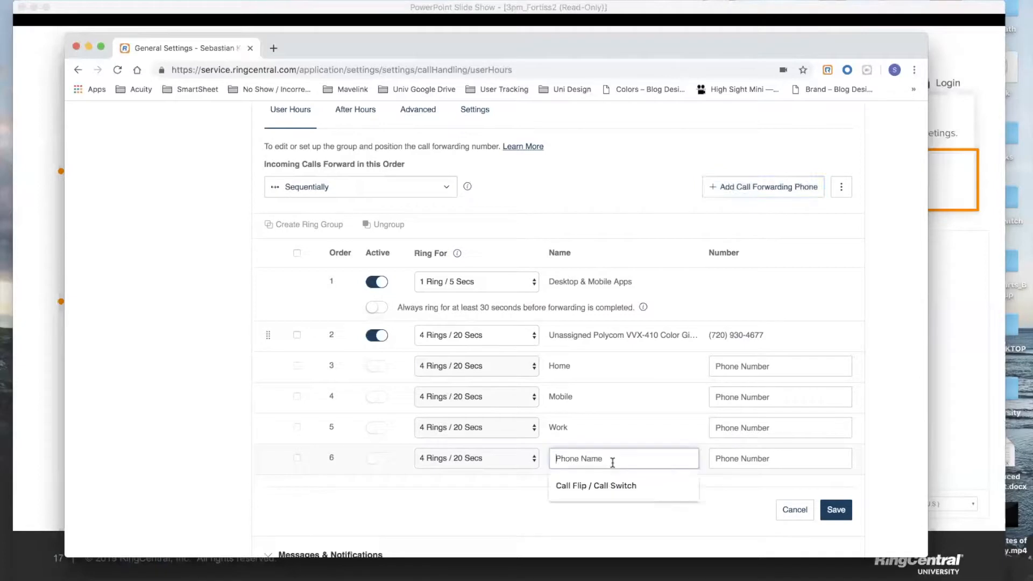
pyautogui.write('Grandma')
pyautogui.click(745, 464)
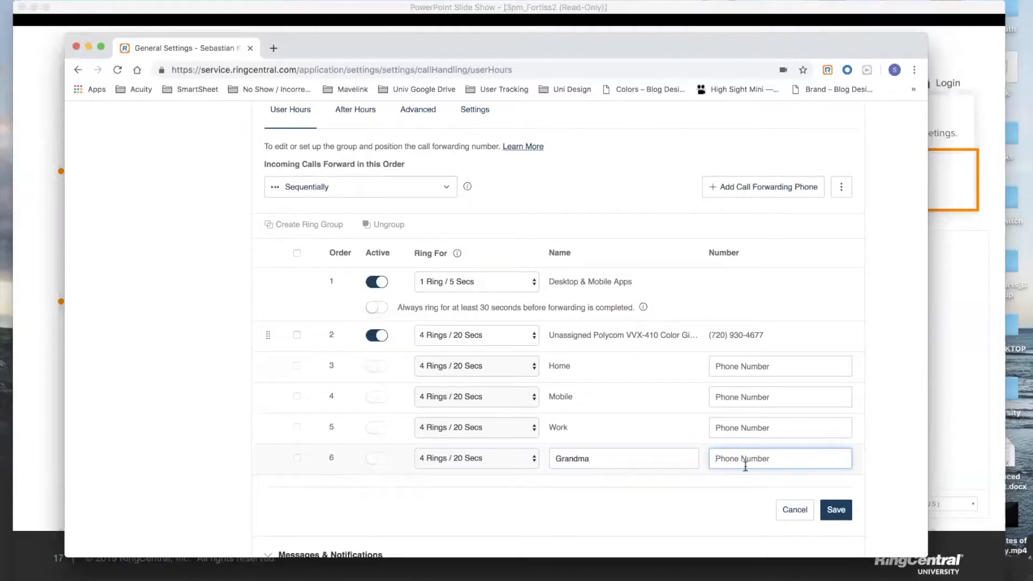
pyautogui.press('Tab')
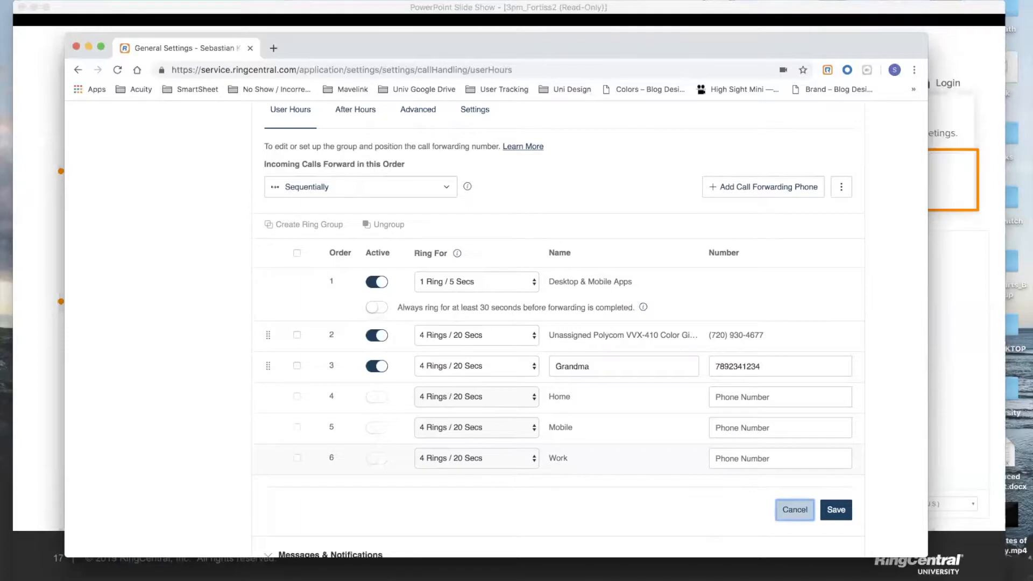
# Clear the Grandma name and number, save the forwarding list, and close the browser.
pyautogui.doubleClick(761, 364)
pyautogui.press('BackSpace')
pyautogui.click(612, 364)
pyautogui.doubleClick(605, 365)
pyautogui.press('BackSpace')
pyautogui.click(836, 509)
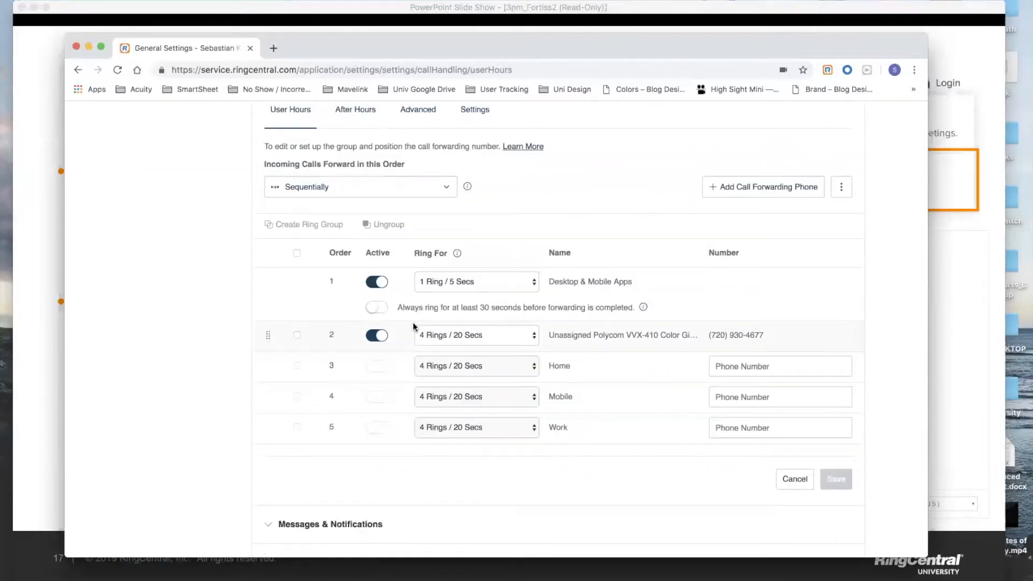
pyautogui.click(76, 47)
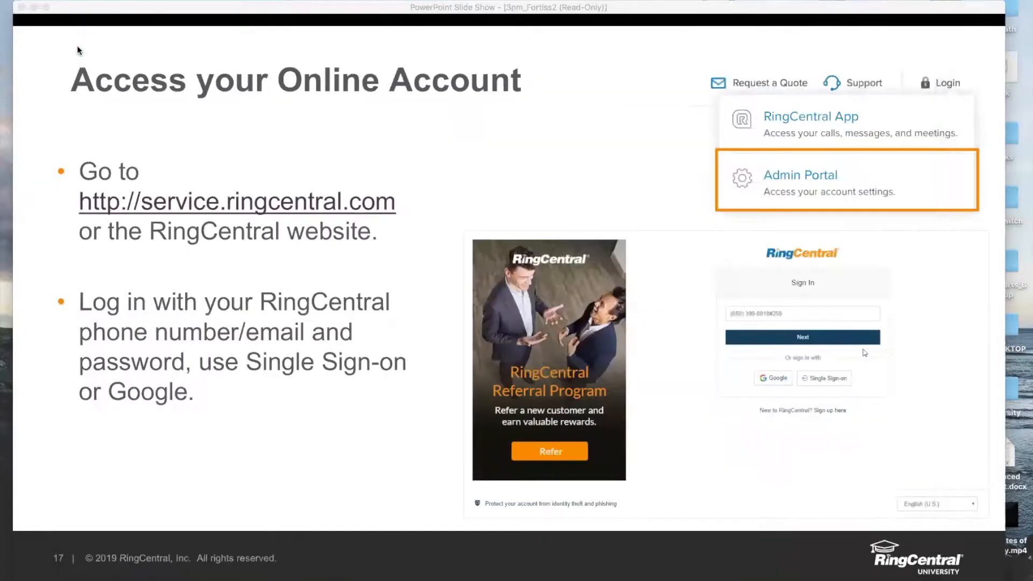
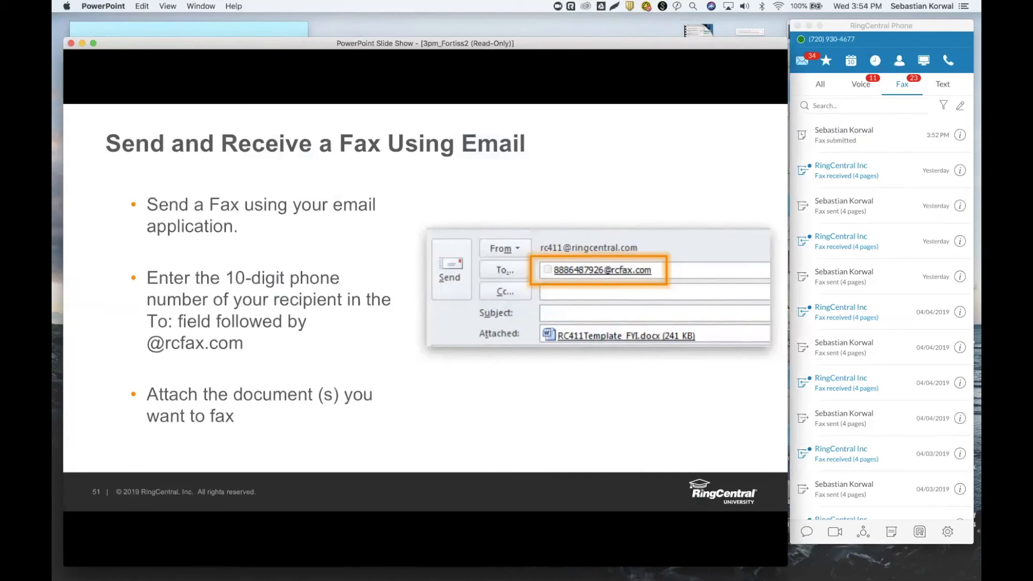
# Glance at the phone app, then advance the slide show to the 'RingCentral Meetings' title slide.
pyautogui.click(849, 29)
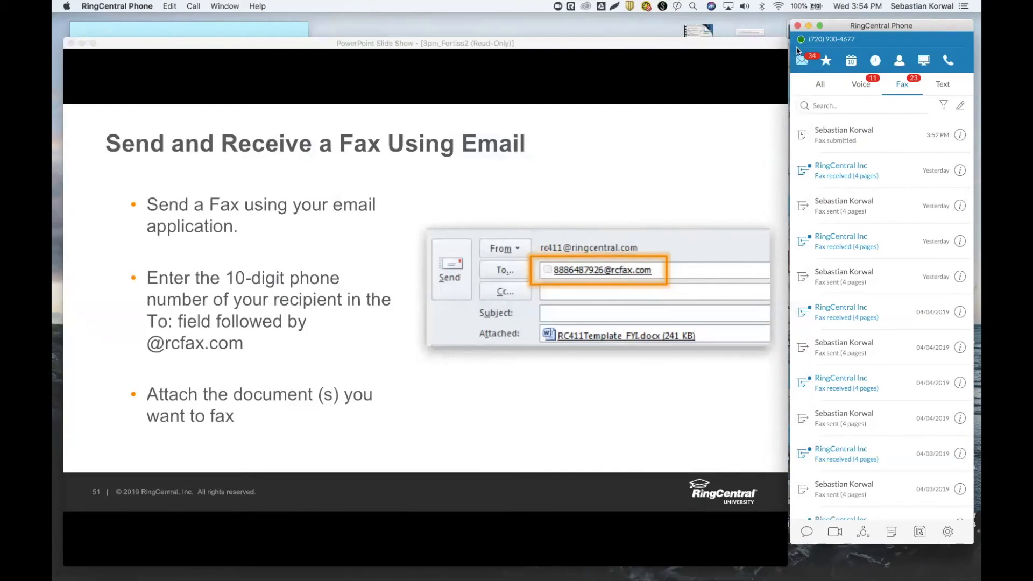
pyautogui.click(601, 202)
pyautogui.click(601, 202)
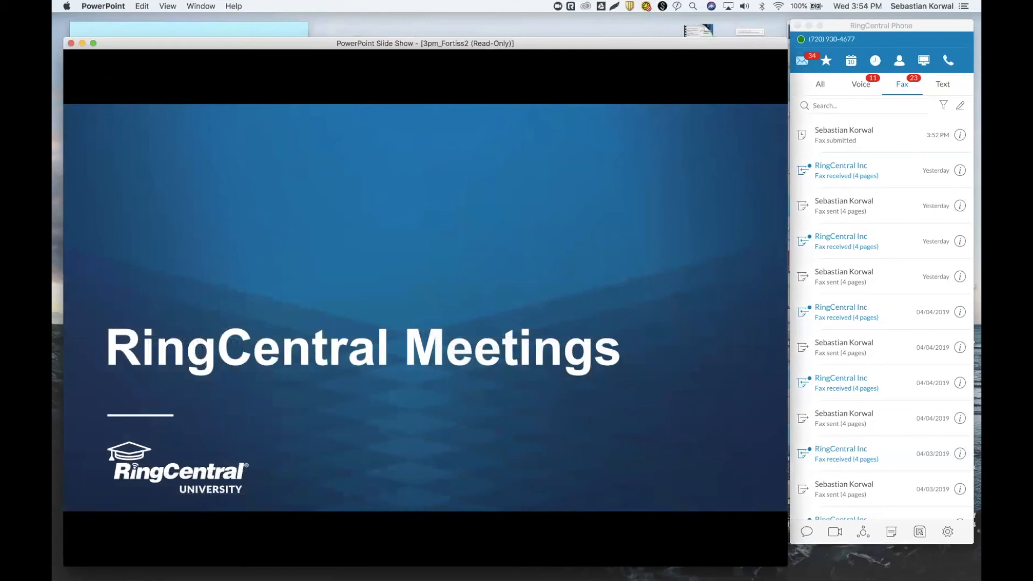
# Show RingCentral Phone's dial pad and Conferencing details, then launch RingCentral Meetings to its upcoming list.
pyautogui.click(886, 31)
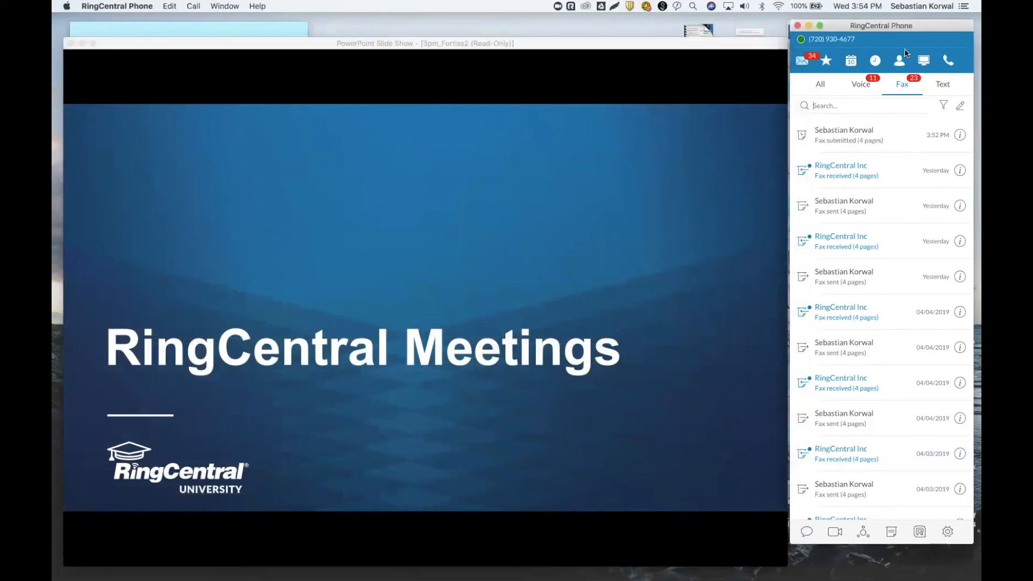
pyautogui.click(949, 62)
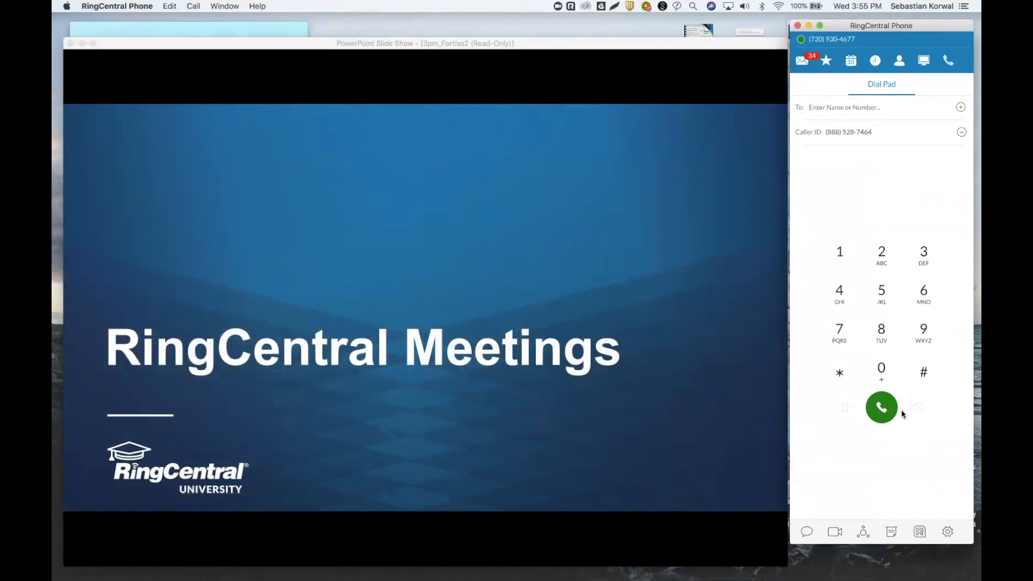
pyautogui.click(863, 532)
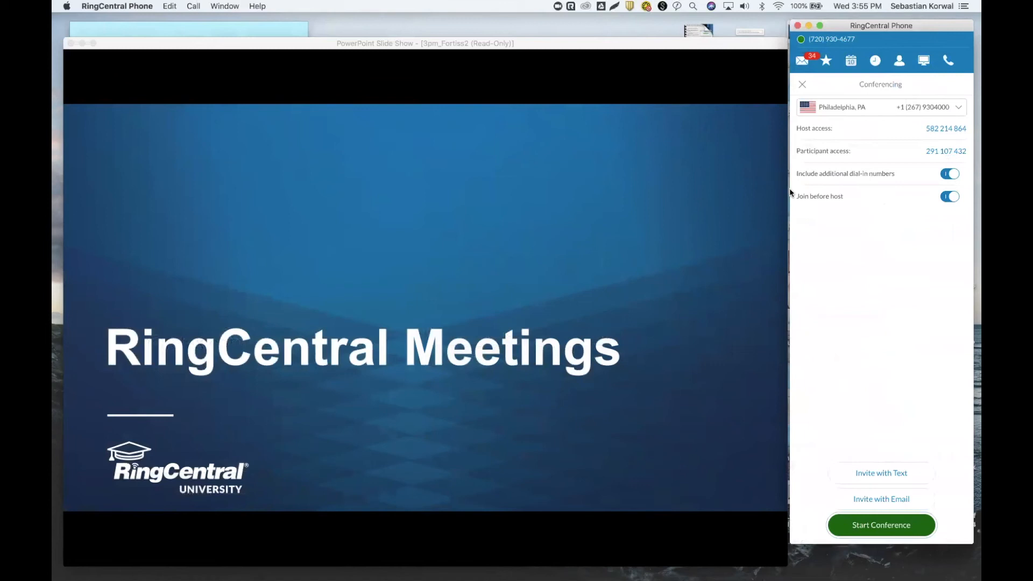
pyautogui.click(803, 84)
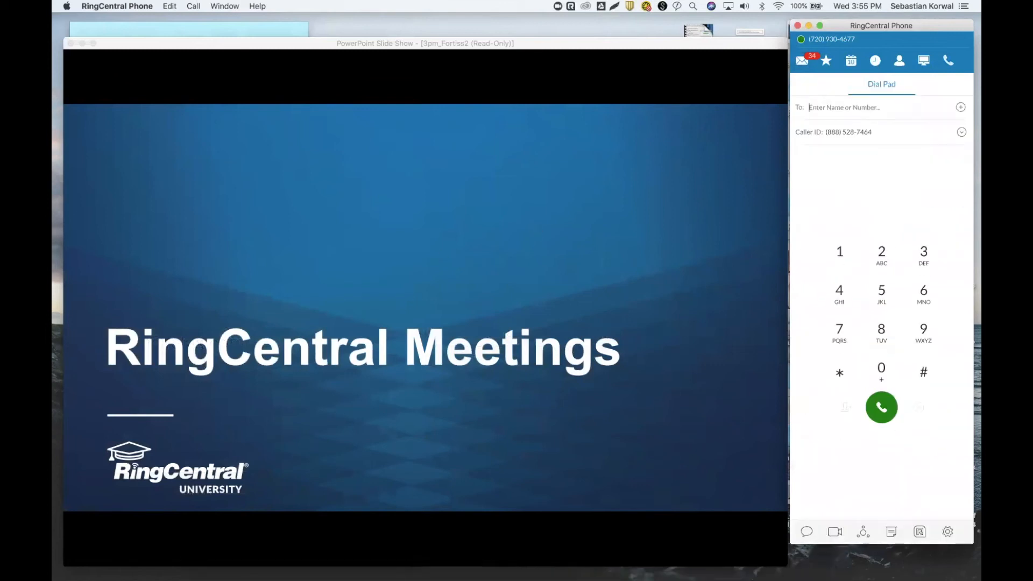
pyautogui.click(472, 567)
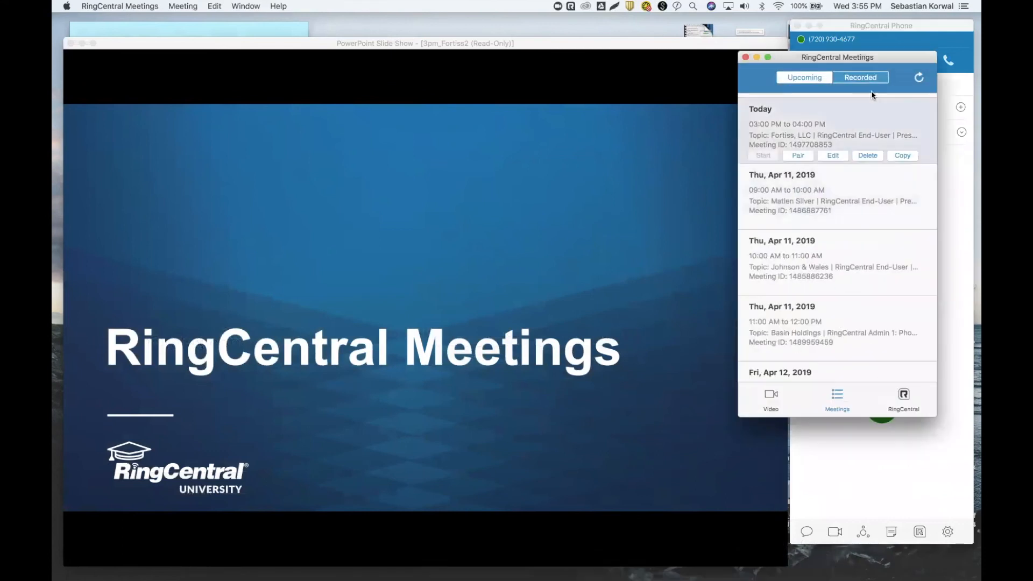
# Center the RingCentral Meetings window and switch to its Video page with Schedule, Join and Share screen.
pyautogui.moveTo(866, 59); pyautogui.dragTo(573, 92)
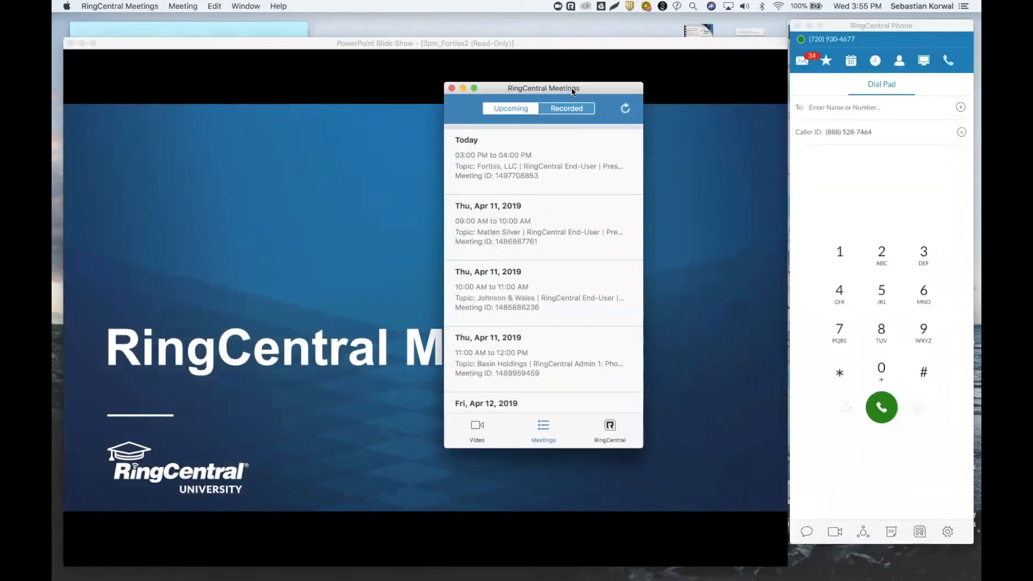
pyautogui.click(383, 27)
pyautogui.click(477, 426)
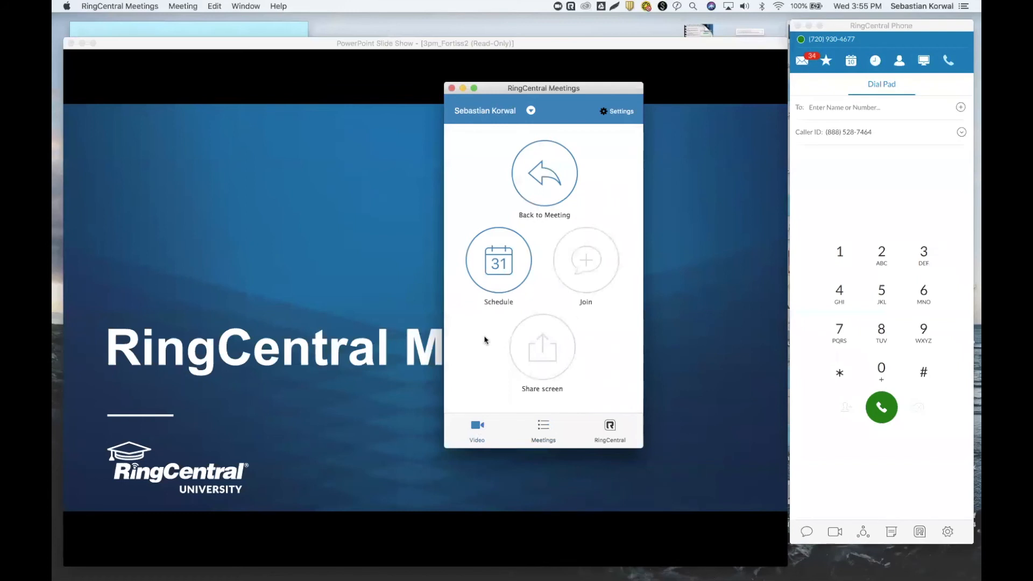
pyautogui.click(500, 267)
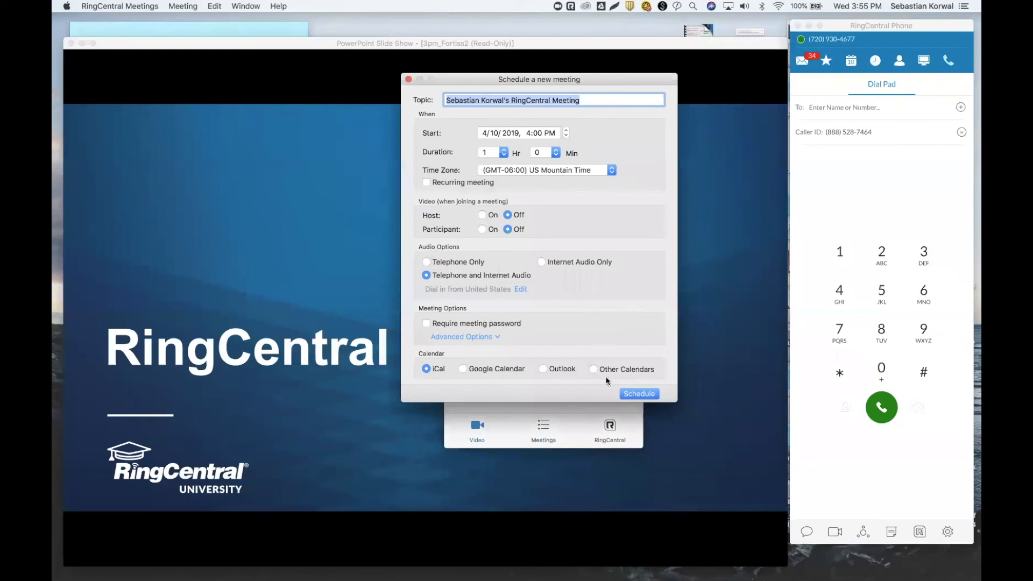
pyautogui.click(407, 80)
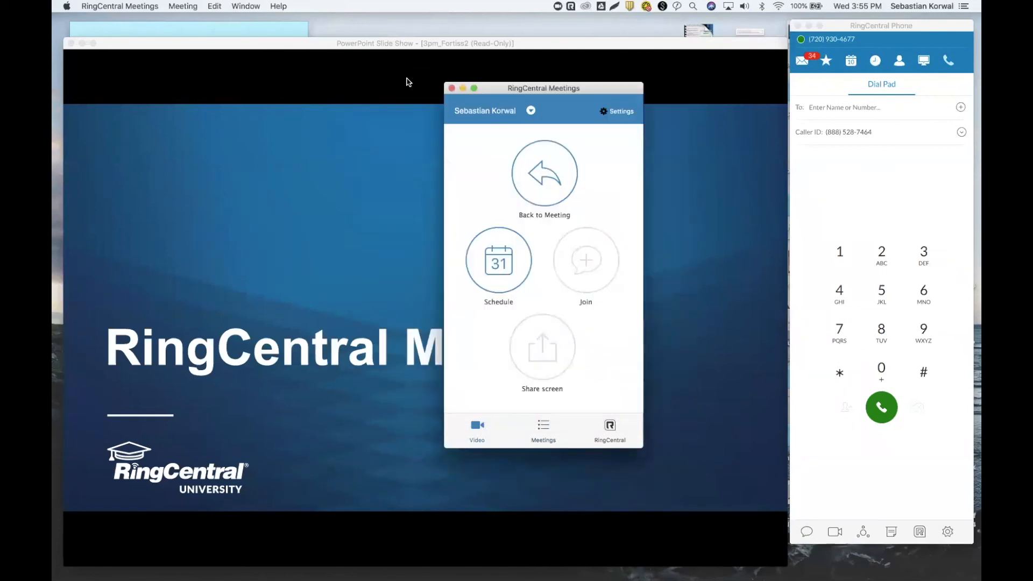
pyautogui.moveTo(510, 91); pyautogui.dragTo(632, 111)
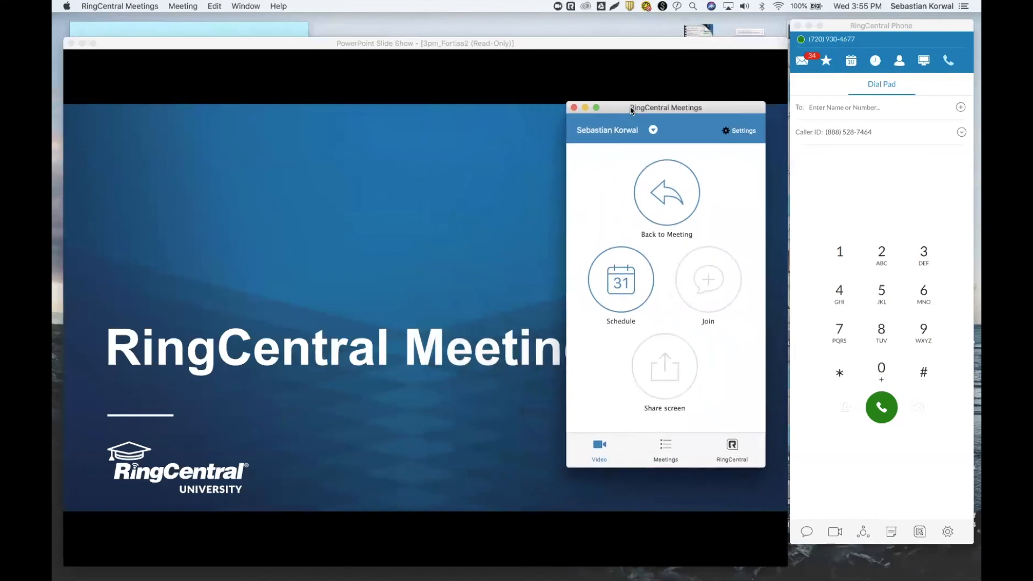
pyautogui.click(682, 29)
pyautogui.moveTo(522, 573)
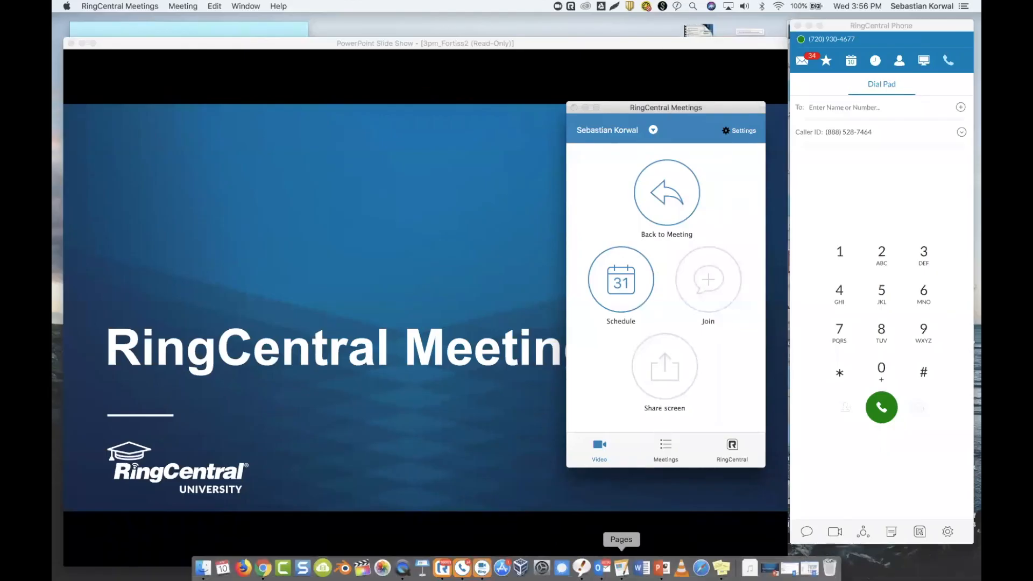
pyautogui.click(603, 568)
pyautogui.moveTo(279, 46); pyautogui.dragTo(301, 97)
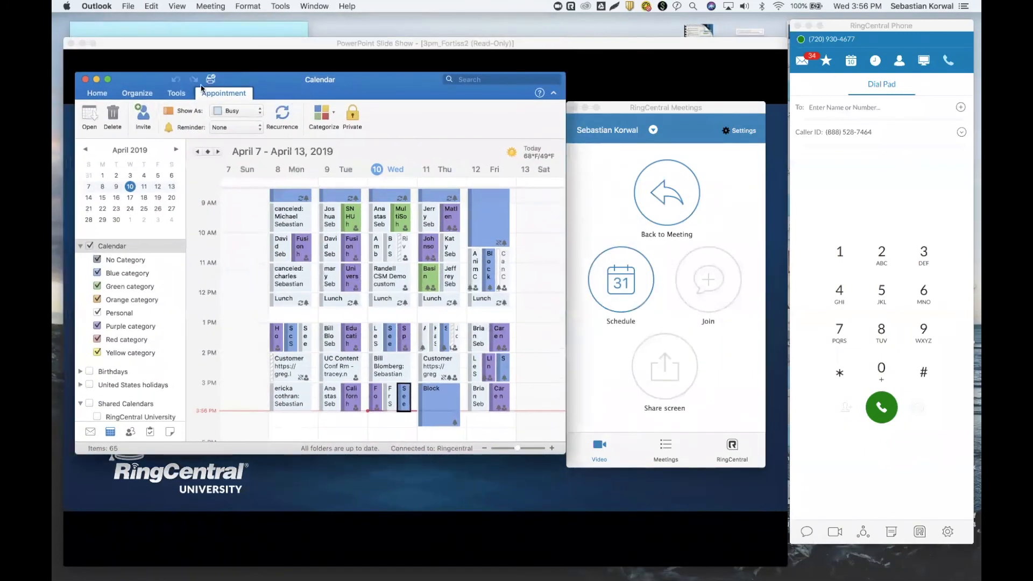
pyautogui.click(98, 94)
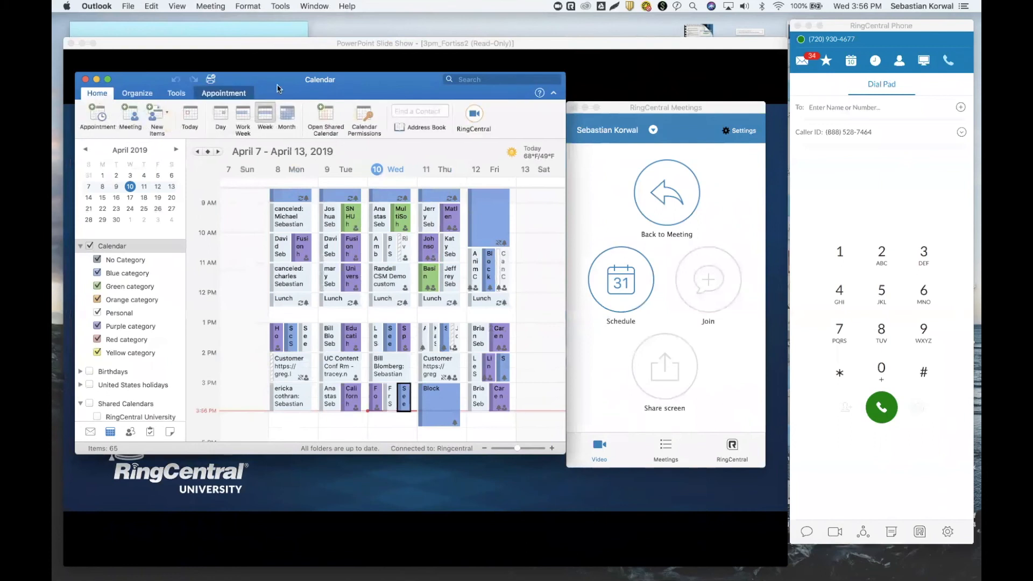
pyautogui.click(480, 120)
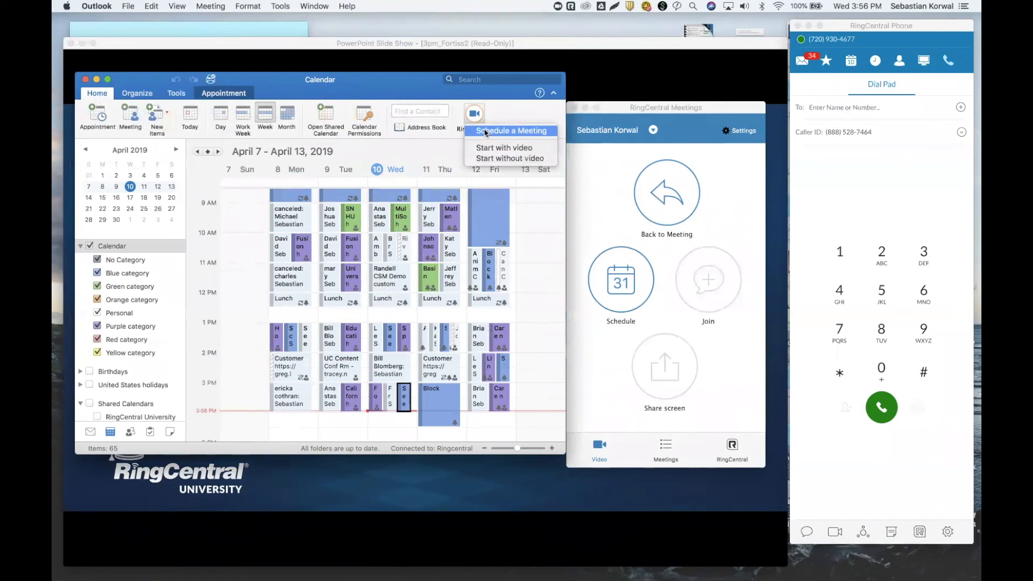
pyautogui.click(486, 131)
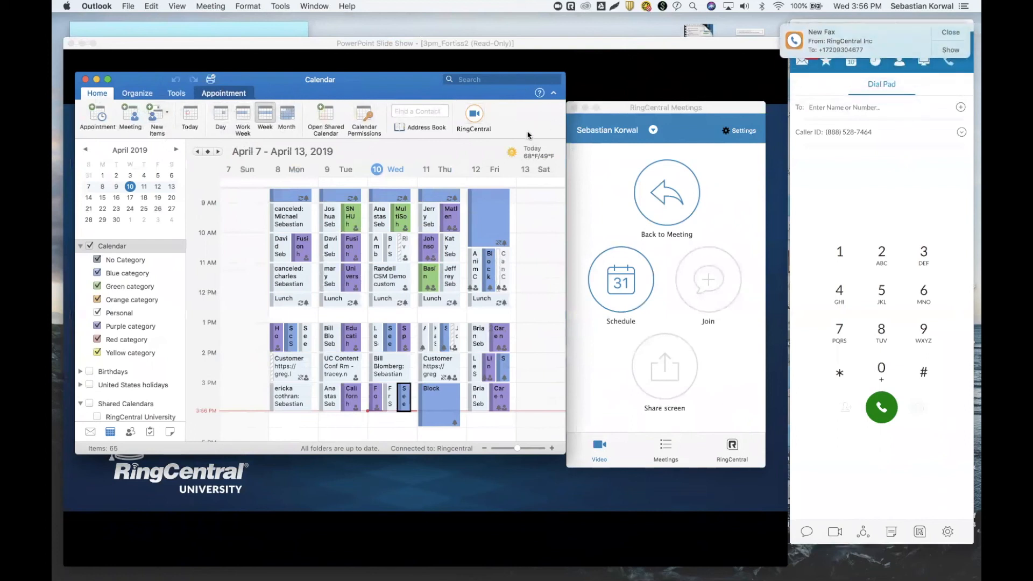
pyautogui.click(475, 114)
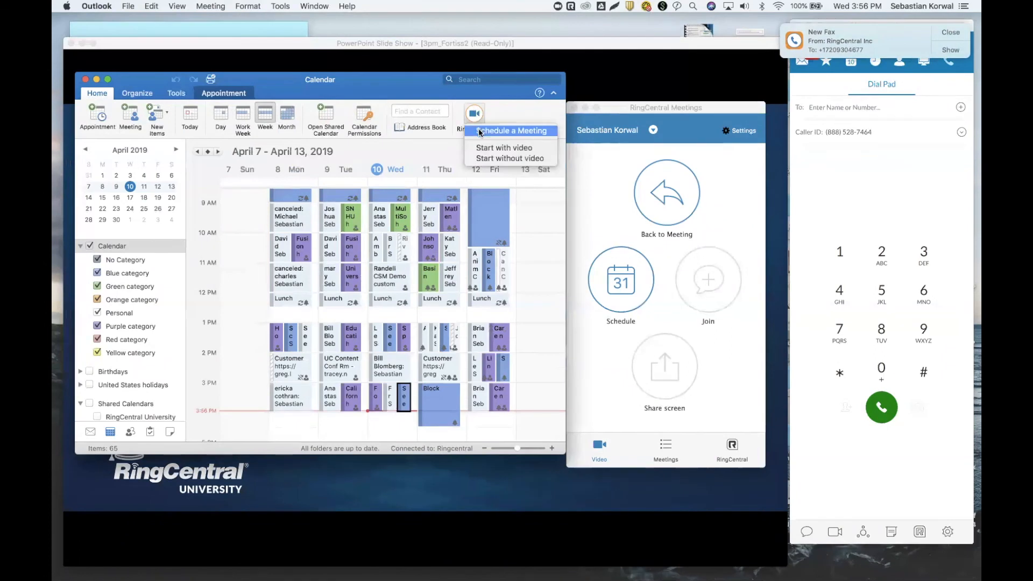
pyautogui.click(480, 132)
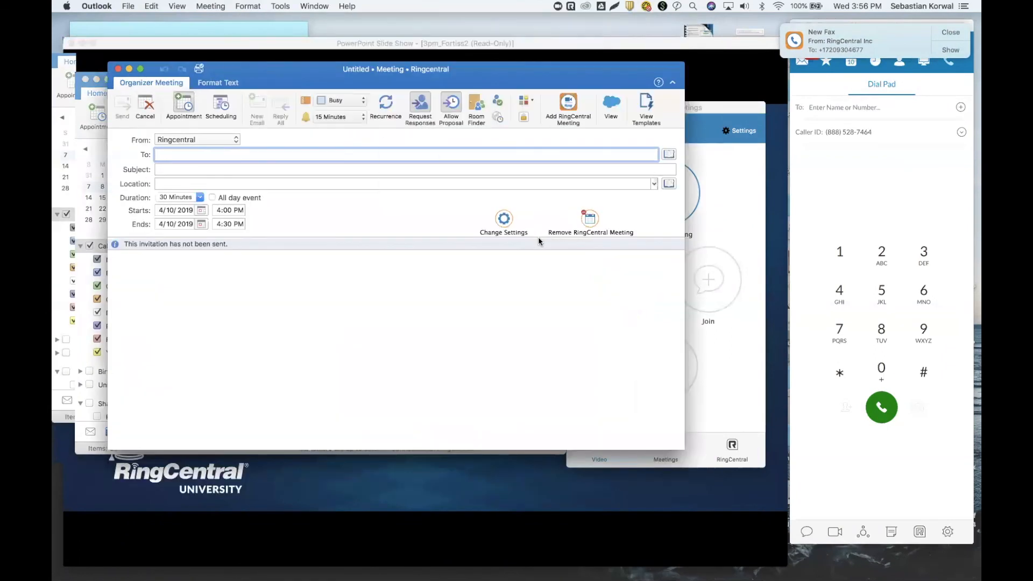
# Arrange the 4:00 PM meeting invitation and RingCentral Meetings windows side by side.
pyautogui.moveTo(746, 84); pyautogui.dragTo(724, 90)
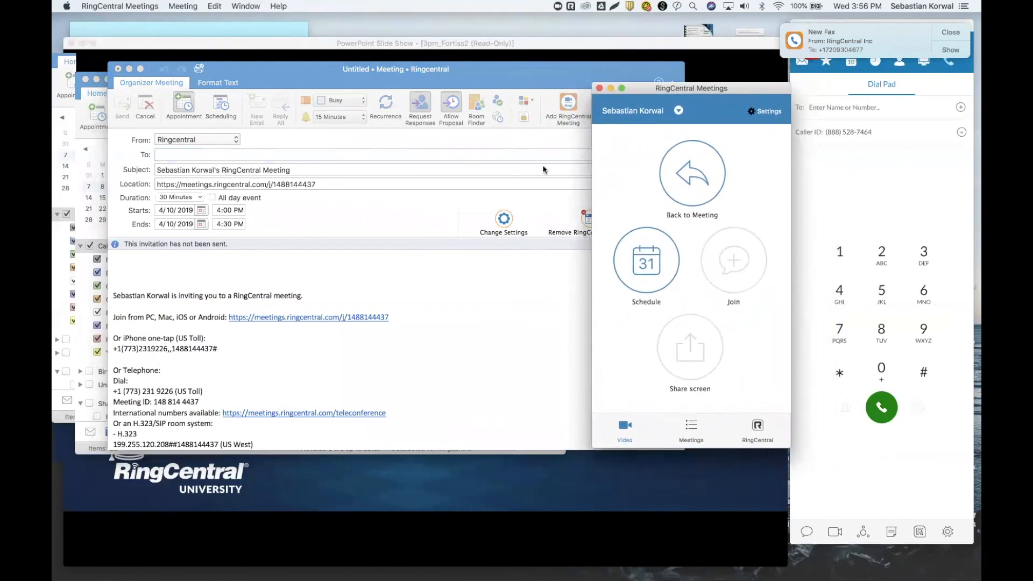
pyautogui.click(465, 71)
pyautogui.moveTo(466, 73)
pyautogui.mouseDown()
pyautogui.moveTo(469, 205)
pyautogui.moveTo(473, 45)
pyautogui.moveTo(467, 83)
pyautogui.mouseUp()
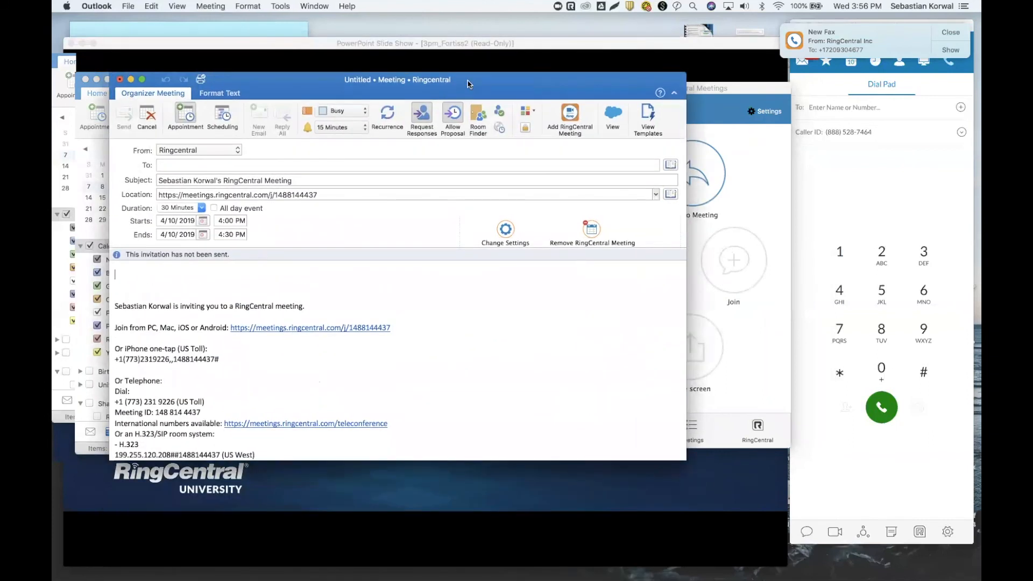
pyautogui.click(727, 89)
pyautogui.moveTo(728, 90); pyautogui.dragTo(720, 96)
pyautogui.moveTo(570, 85); pyautogui.dragTo(677, 88)
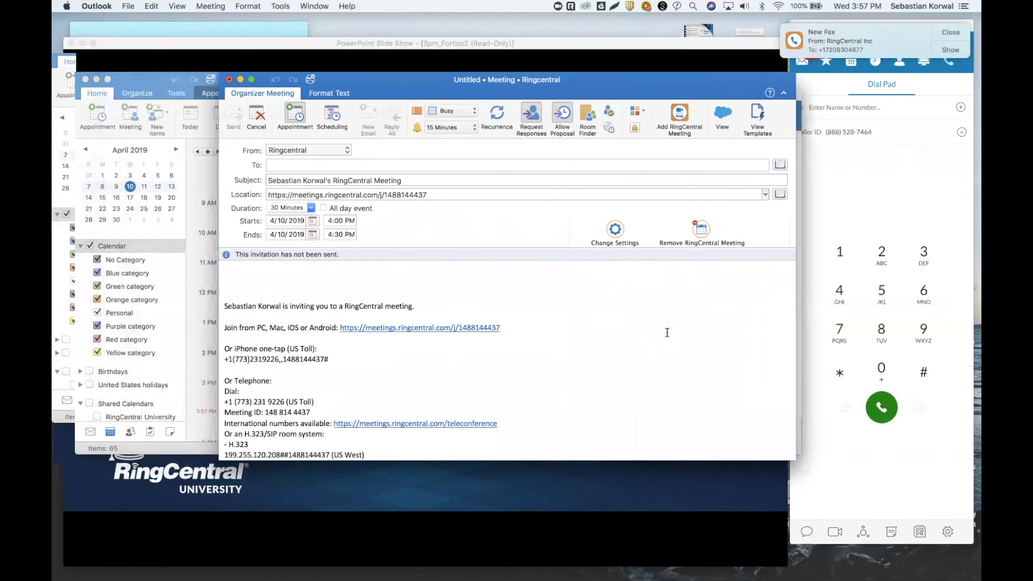
pyautogui.click(280, 165)
pyautogui.moveTo(433, 194); pyautogui.dragTo(384, 195)
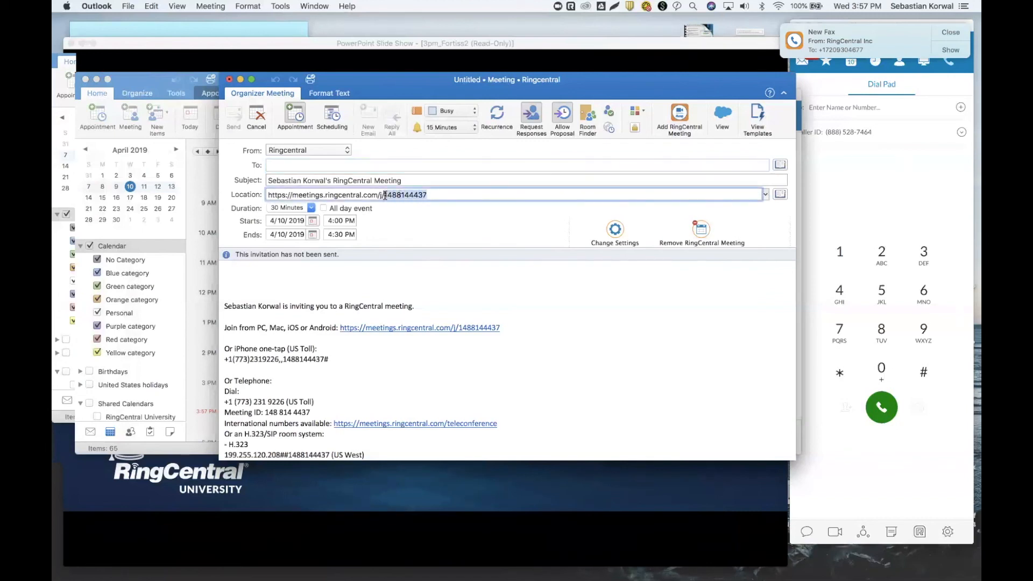
pyautogui.click(437, 195)
pyautogui.moveTo(424, 195); pyautogui.dragTo(386, 195)
pyautogui.click(432, 196)
pyautogui.click(442, 195)
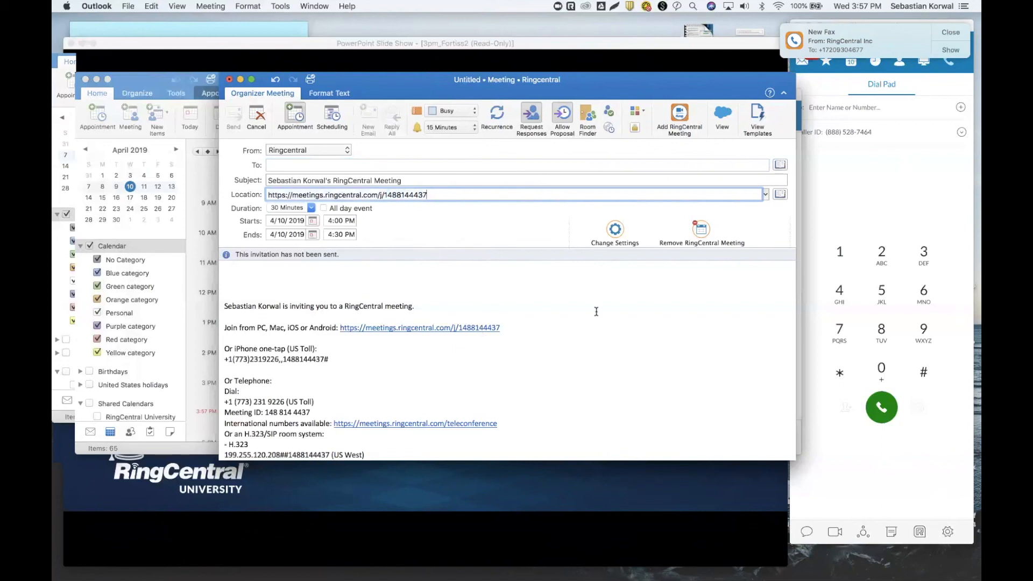
pyautogui.click(614, 232)
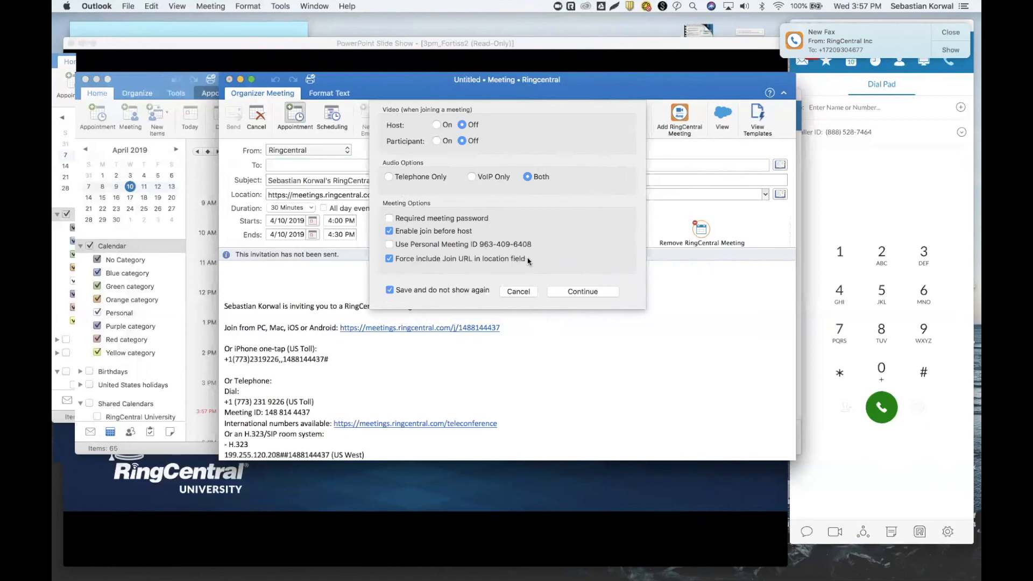
# Cancel the meeting settings and highlight the Location and join links in the invitation.
pyautogui.click(518, 292)
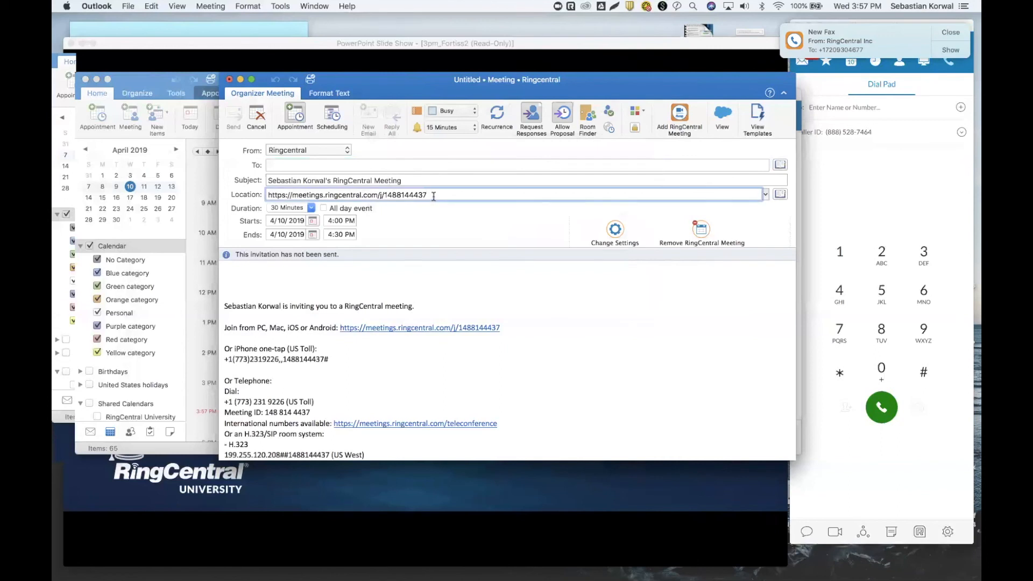
pyautogui.tripleClick(374, 195)
pyautogui.moveTo(512, 328); pyautogui.dragTo(368, 330)
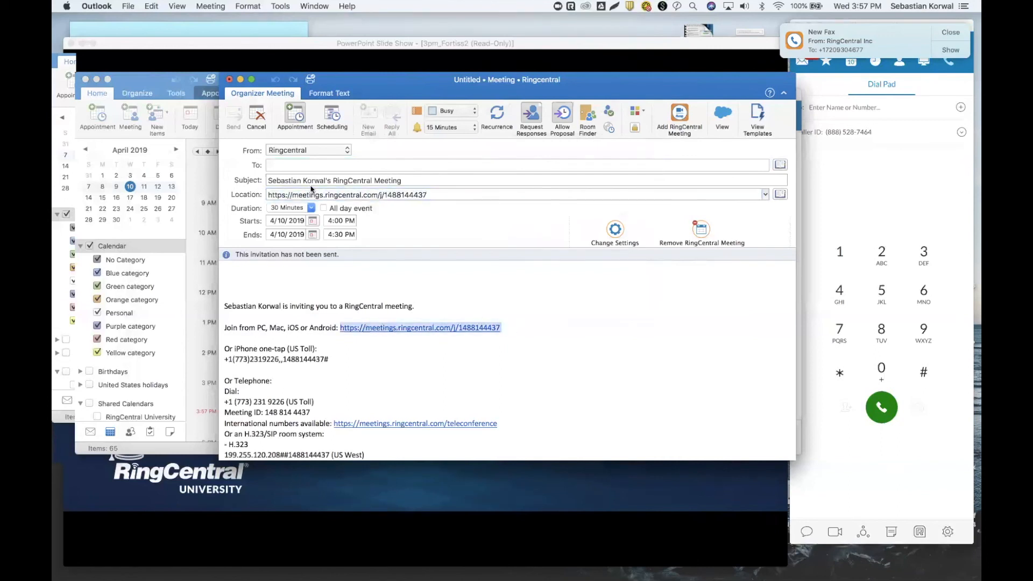
pyautogui.moveTo(459, 194); pyautogui.dragTo(267, 195)
# Close the meeting form without sending it despite having no attendees.
pyautogui.click(514, 297)
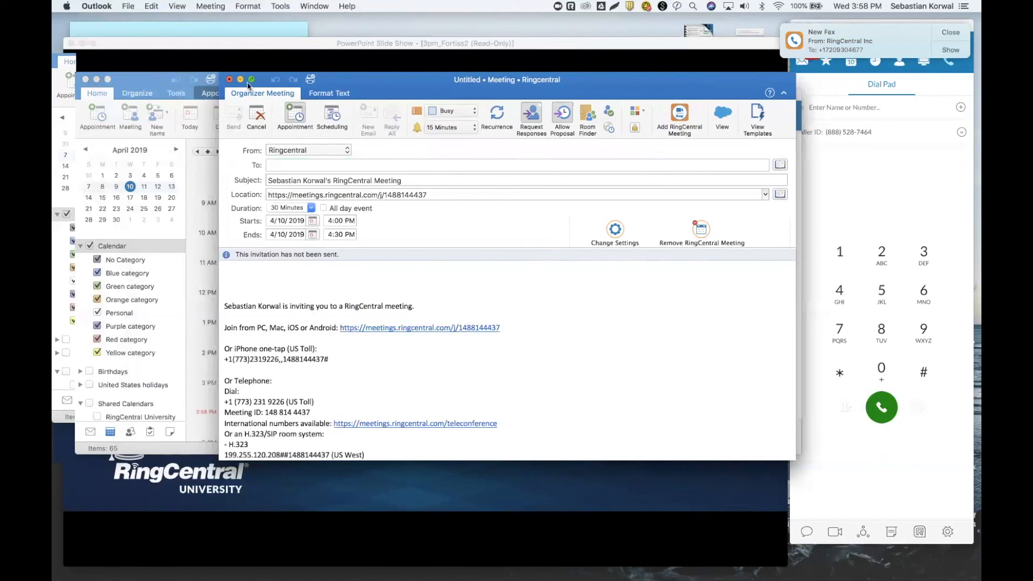
pyautogui.click(230, 80)
pyautogui.click(470, 158)
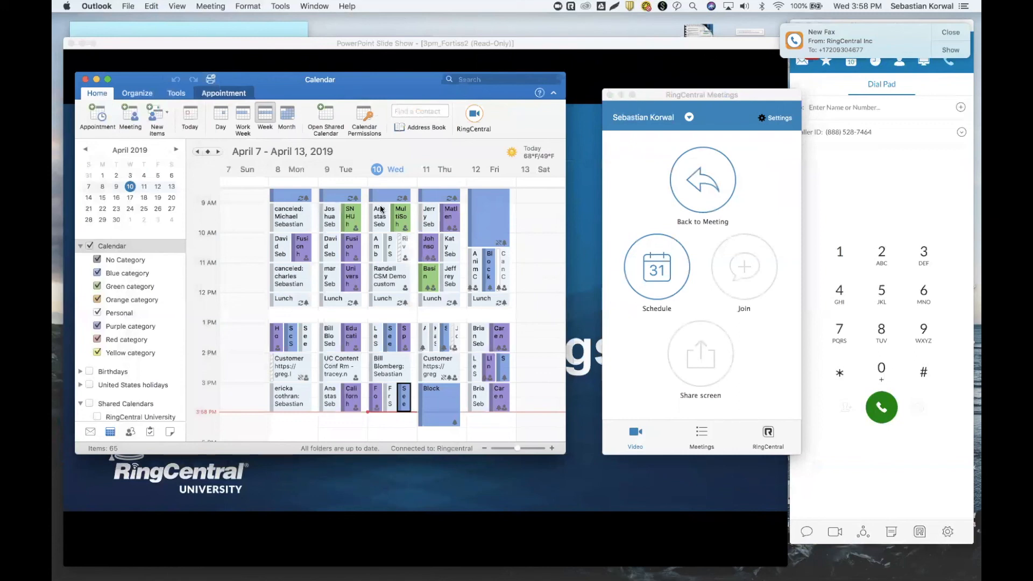
# Minimize Outlook, center RingCentral Meetings, and check the 4:00–4:30 PM meeting under Upcoming.
pyautogui.click(96, 79)
pyautogui.click(712, 95)
pyautogui.moveTo(712, 96); pyautogui.dragTo(493, 104)
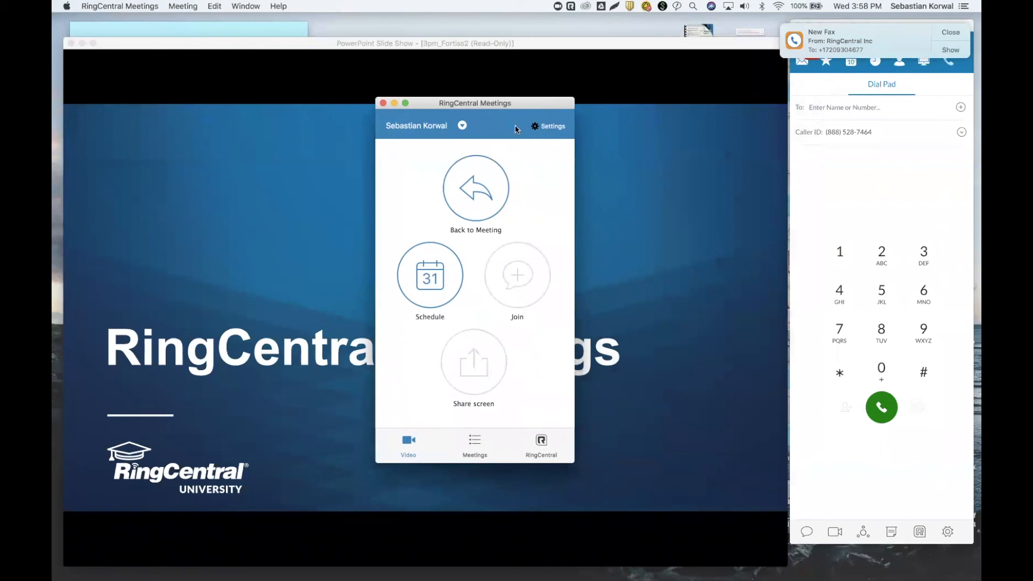
pyautogui.click(468, 441)
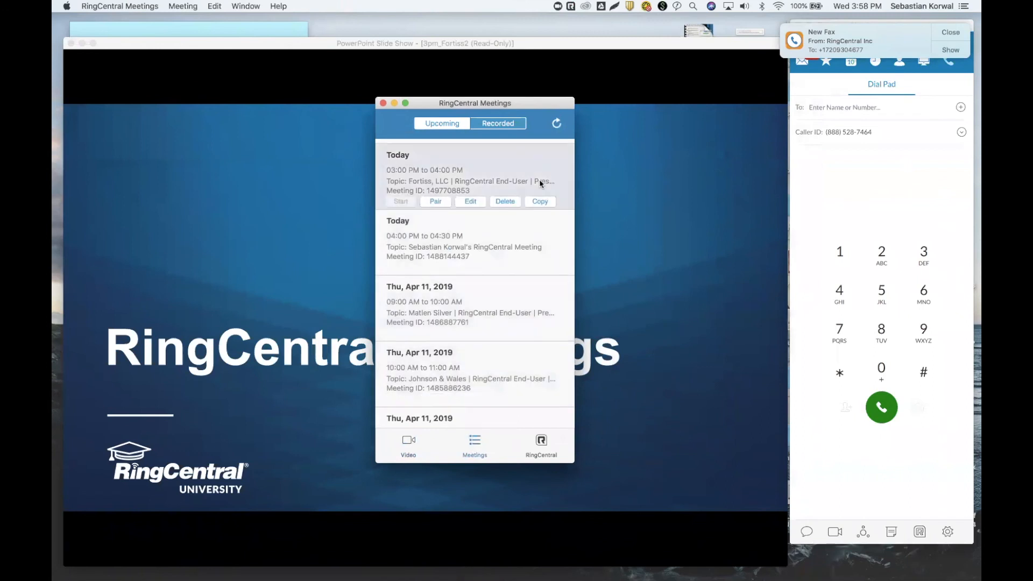
pyautogui.scroll(5, 540, 180)
pyautogui.scroll(-1, 539, 182)
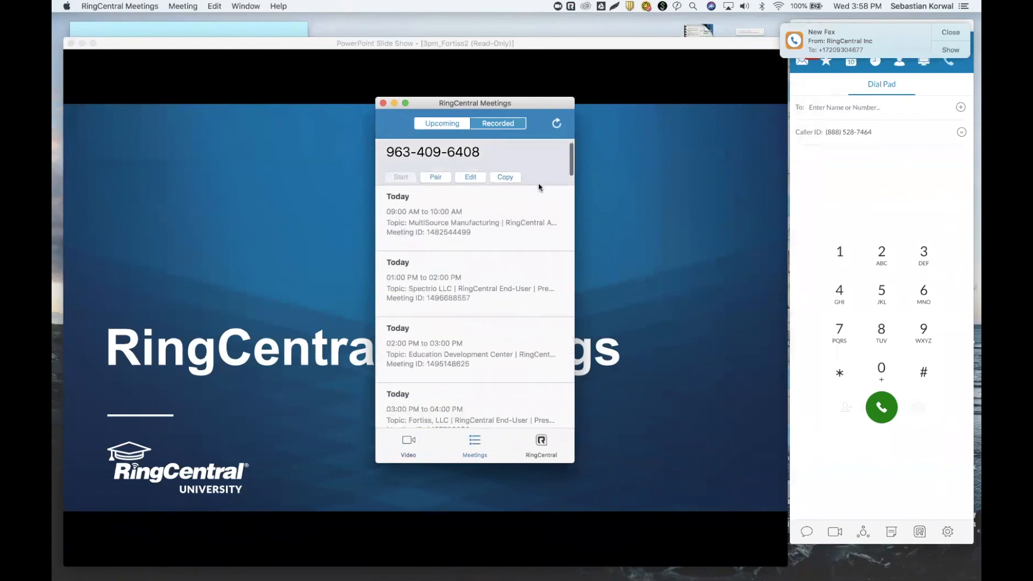
pyautogui.scroll(-5, 513, 254)
pyautogui.scroll(-2, 513, 257)
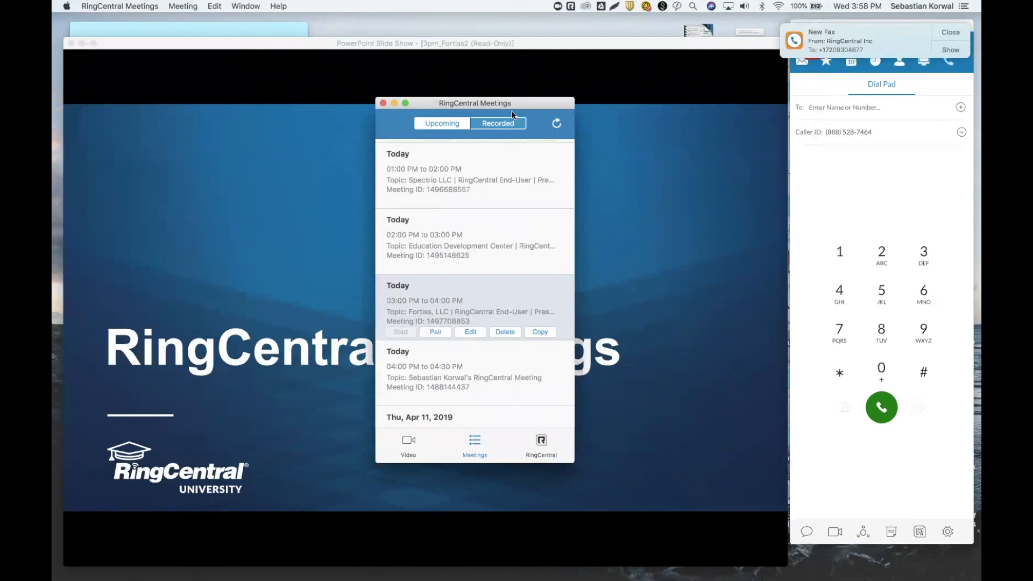
# Shift the Meetings window and return to its Video home screen.
pyautogui.moveTo(498, 107); pyautogui.dragTo(566, 118)
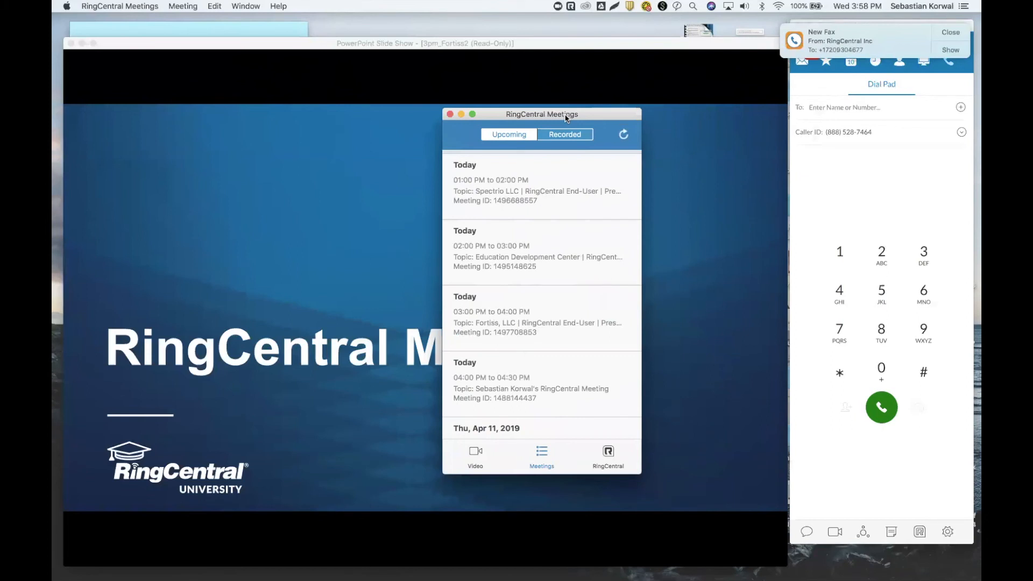
pyautogui.moveTo(478, 318)
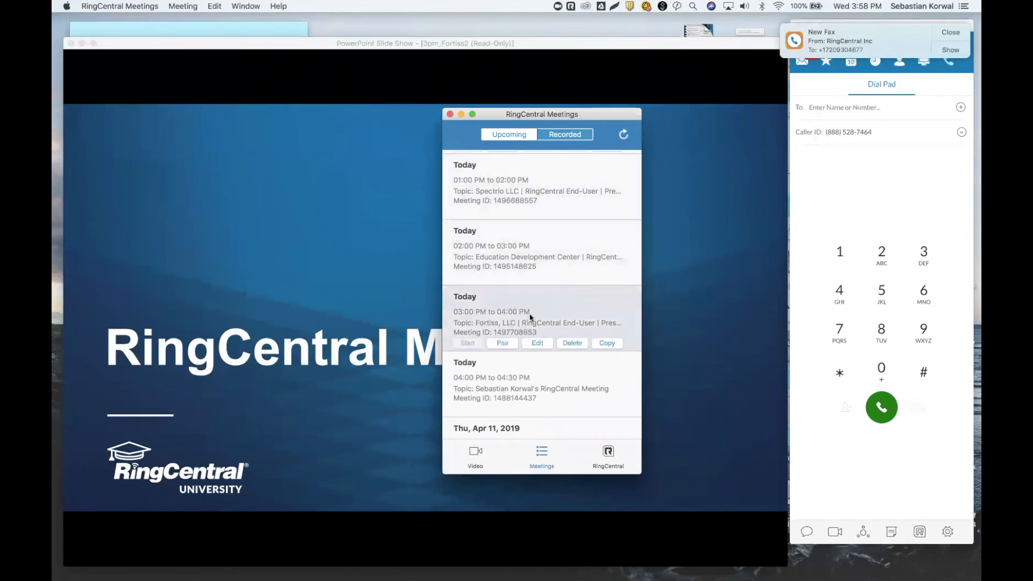
pyautogui.click(479, 455)
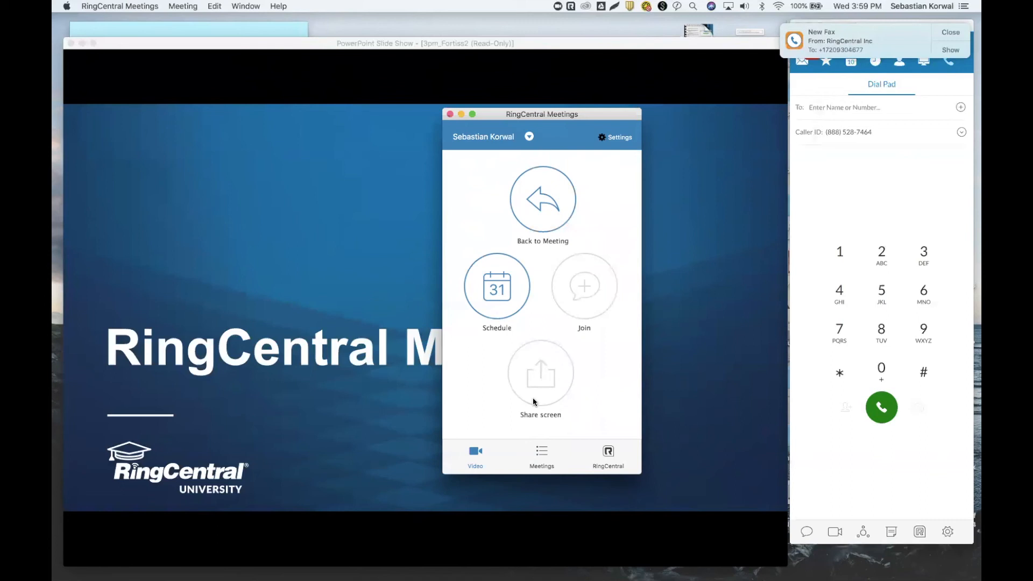
# Minimize RingCentral Meetings and show the Conferencing details in RingCentral Phone.
pyautogui.moveTo(503, 115); pyautogui.dragTo(419, 102)
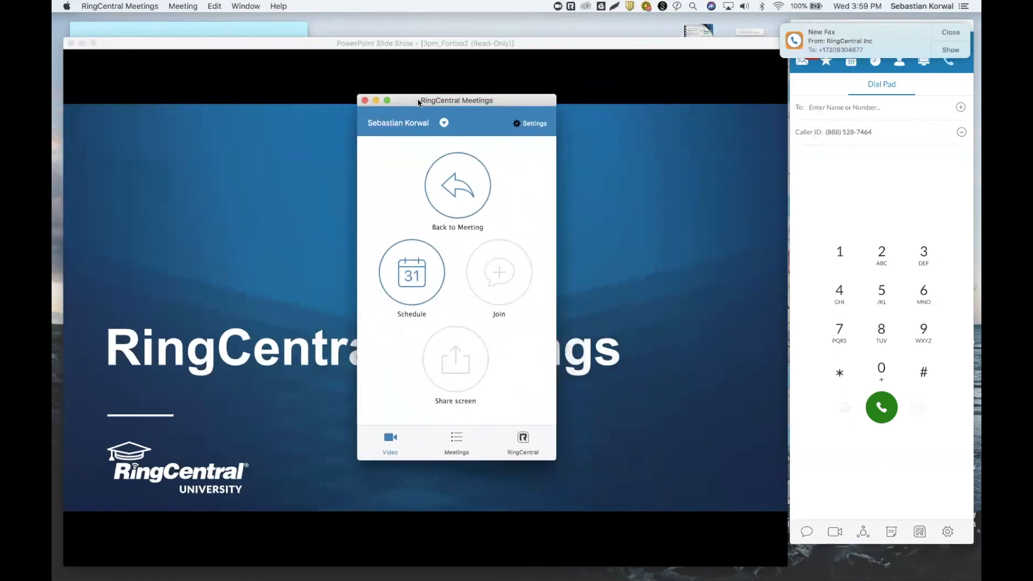
pyautogui.click(377, 101)
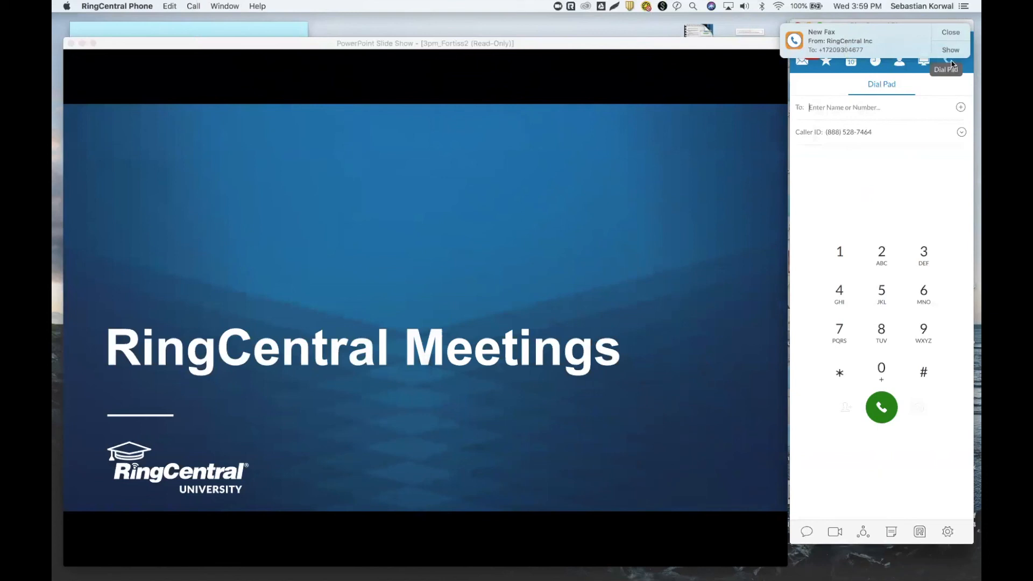
pyautogui.click(864, 533)
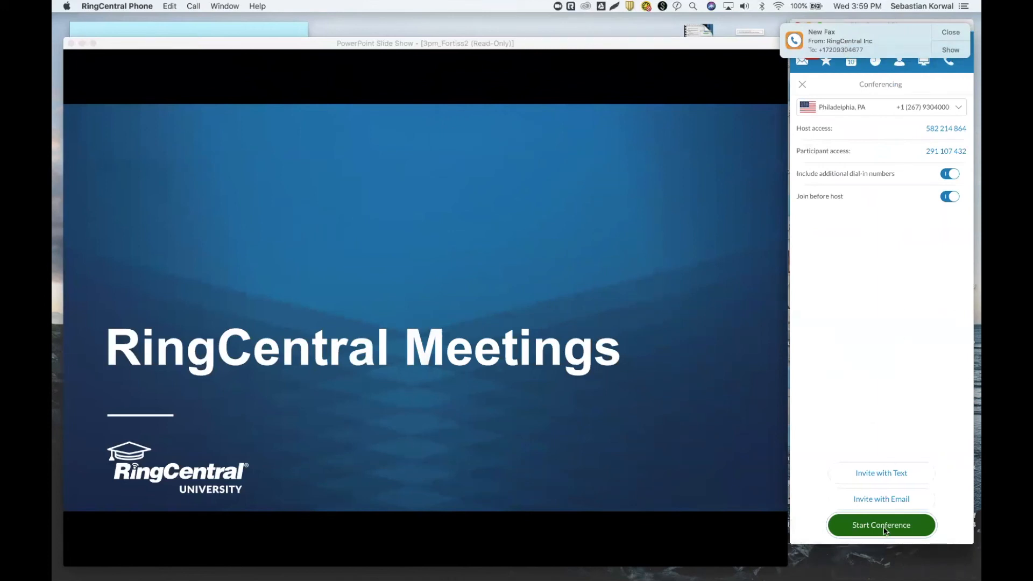
# End the PowerPoint slide show and close the presentation with Don't Save.
pyautogui.click(554, 353)
pyautogui.click(590, 334)
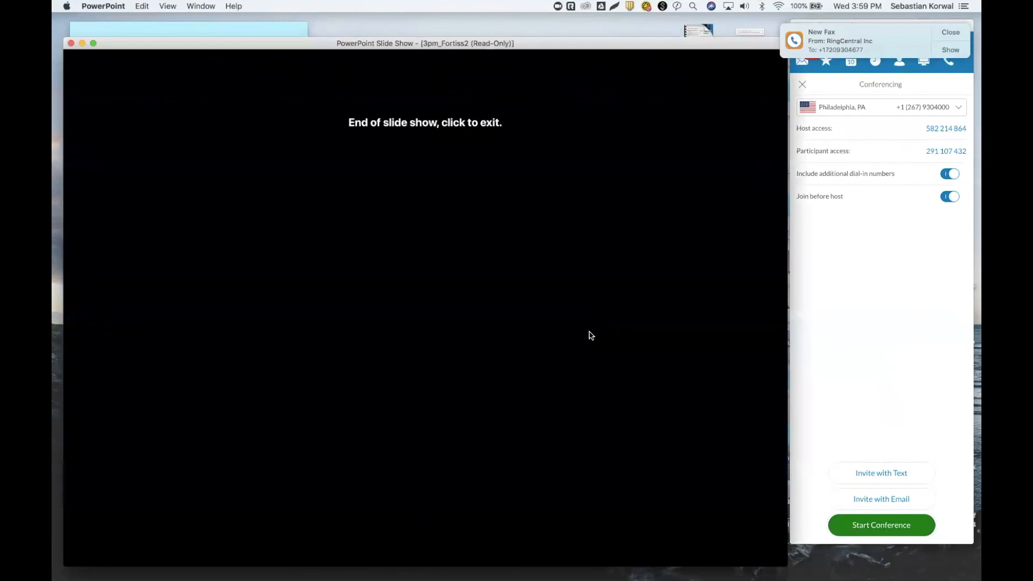
pyautogui.click(71, 44)
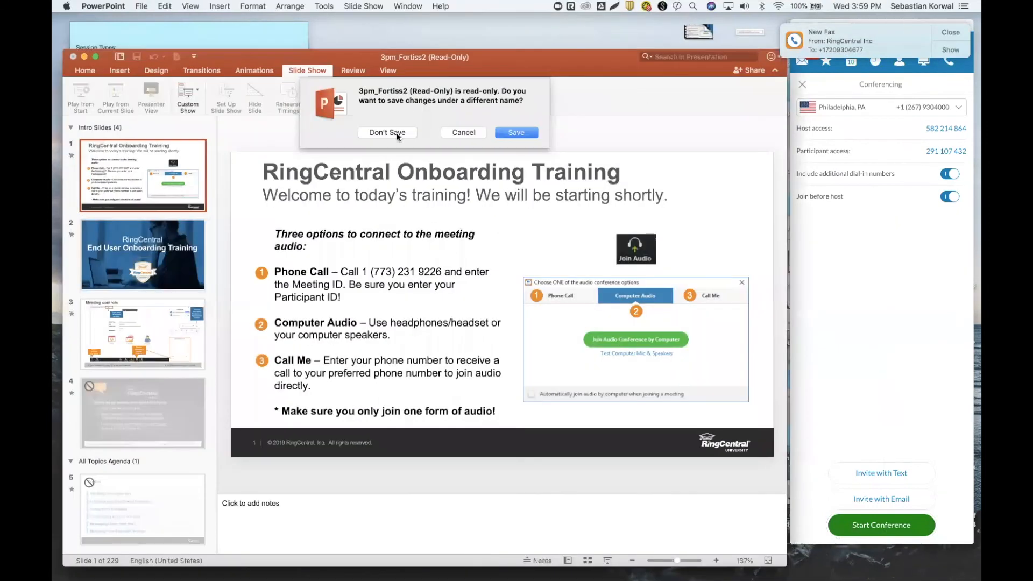
pyautogui.click(387, 132)
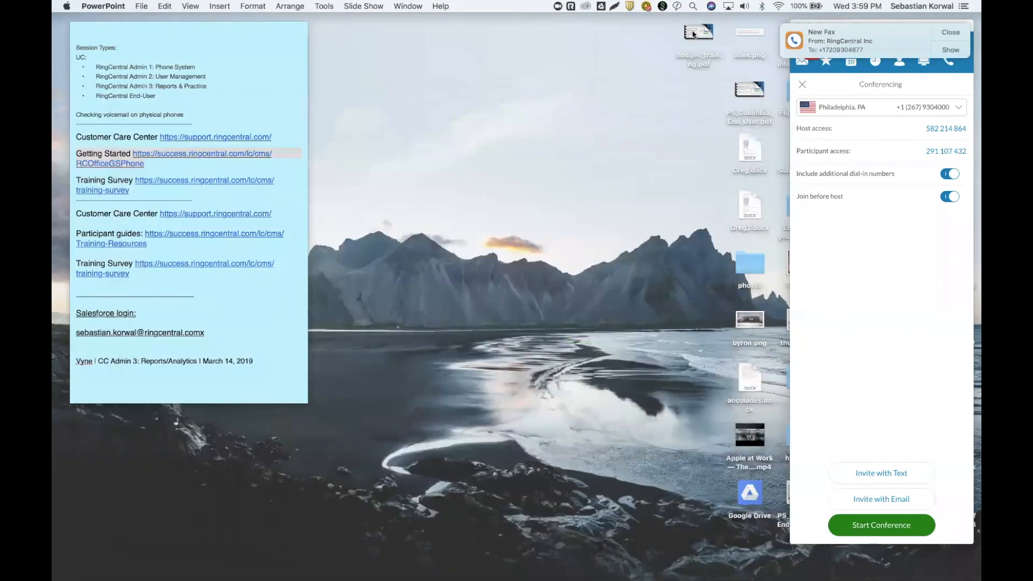